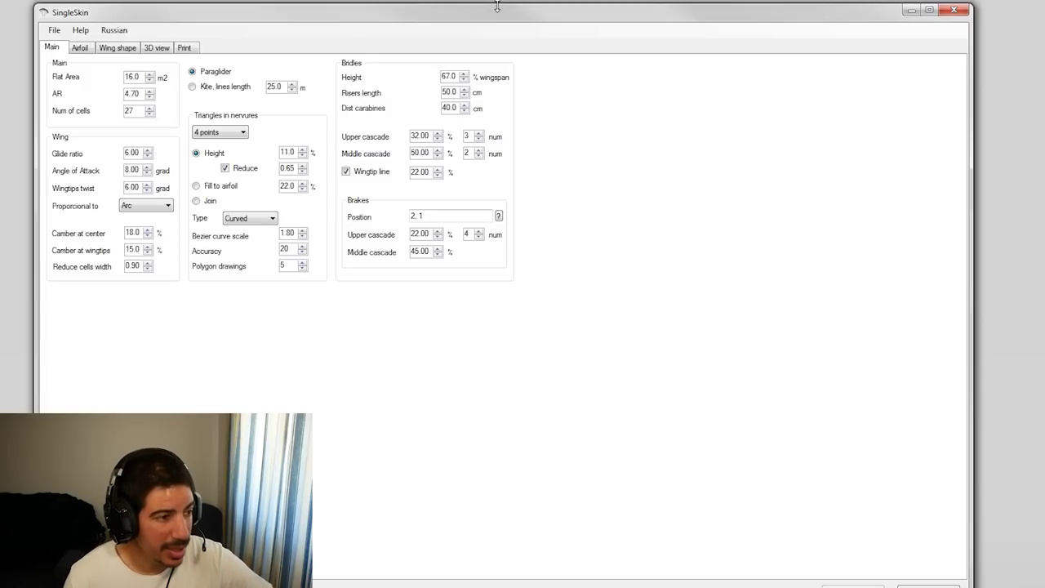
Step: Check the program's version information from the Help menu, then close it
click(80, 30)
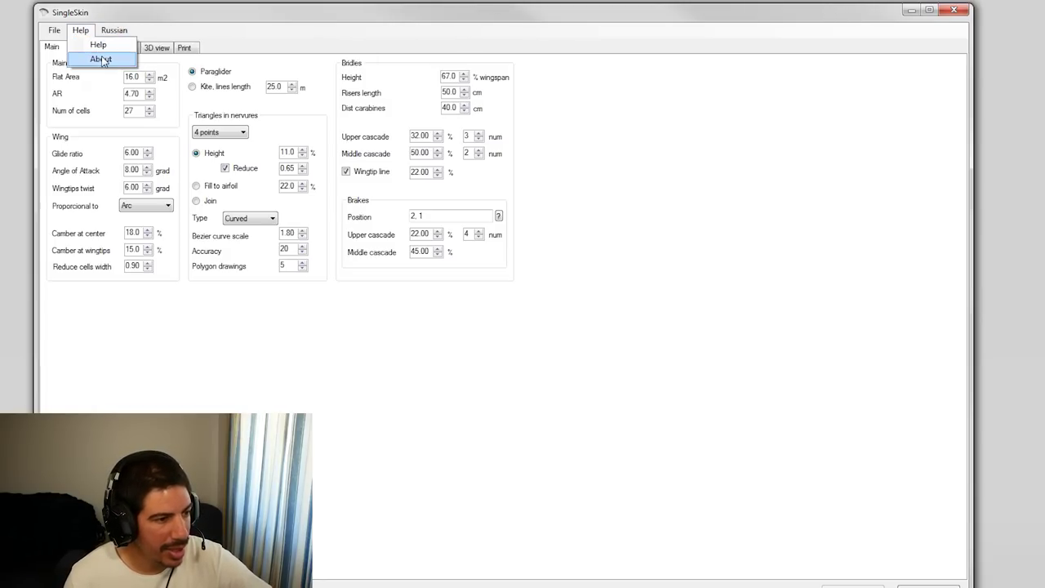
click(96, 59)
drag(521, 278, 466, 293)
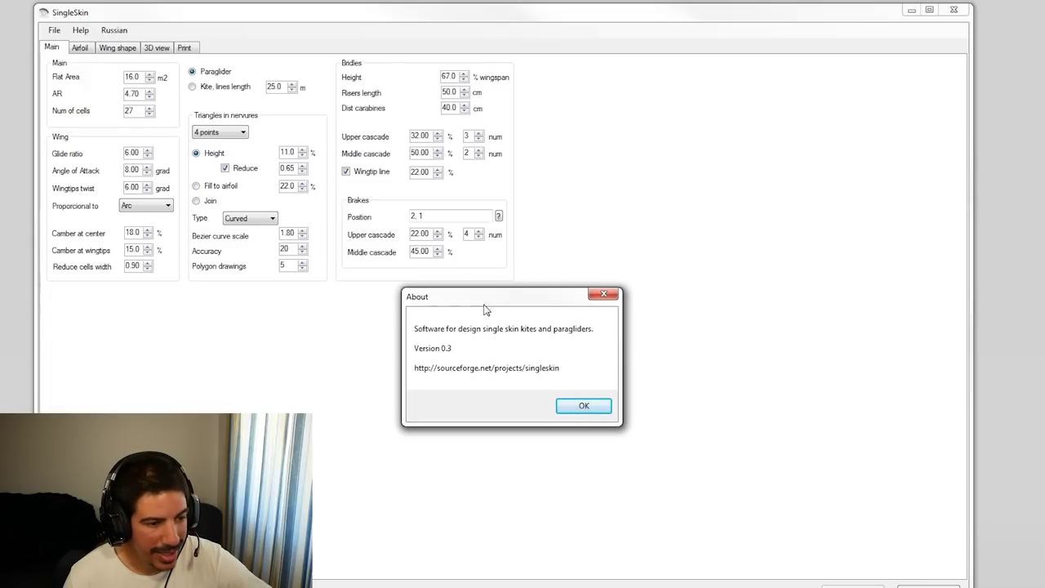
click(604, 296)
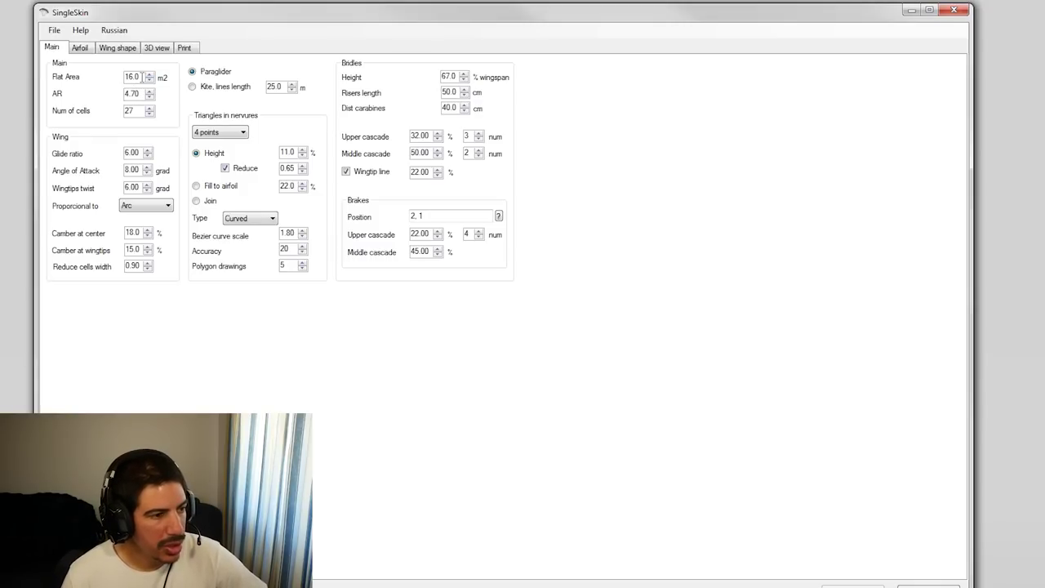
Step: Enter 0.1 for flat area, 6 for aspect ratio and 11 for number of cells
double_click(142, 76)
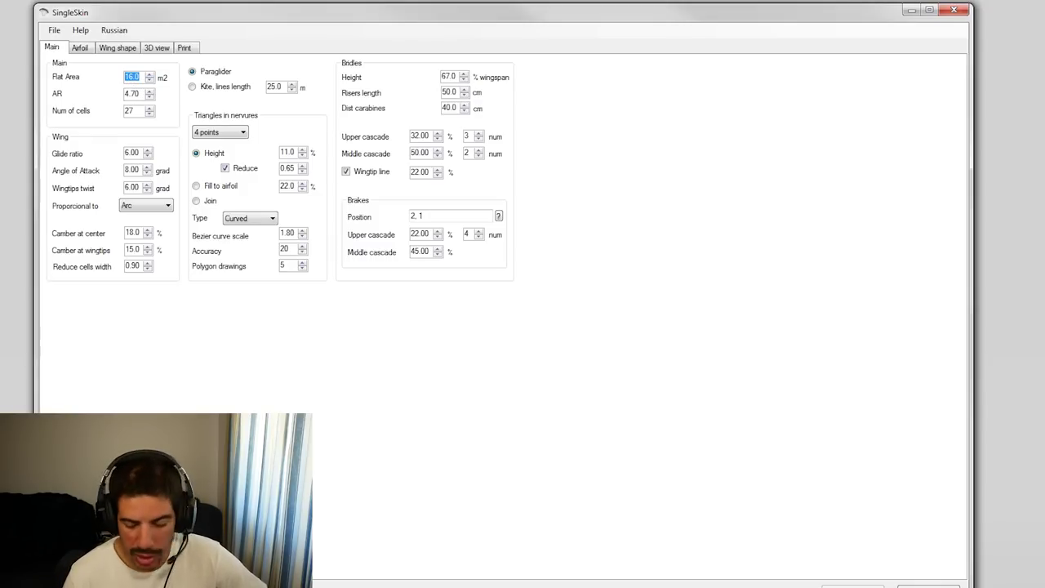
text(0.1)
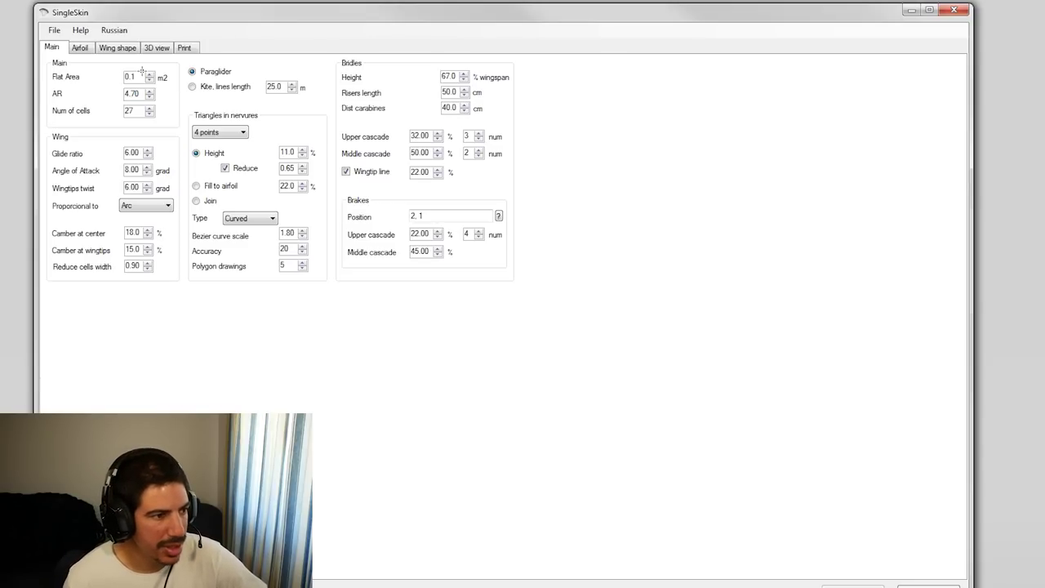
double_click(132, 93)
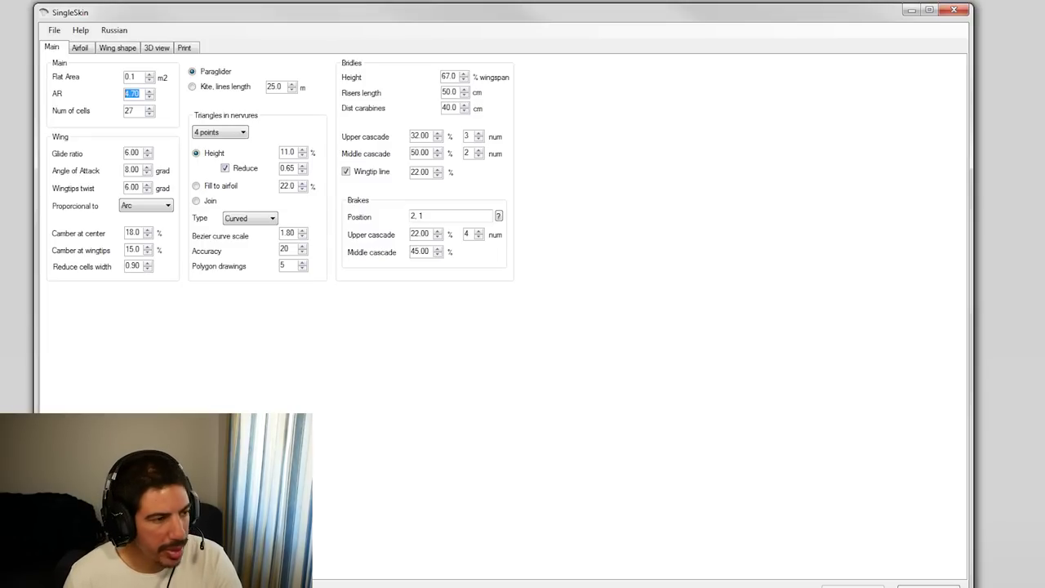
text(6)
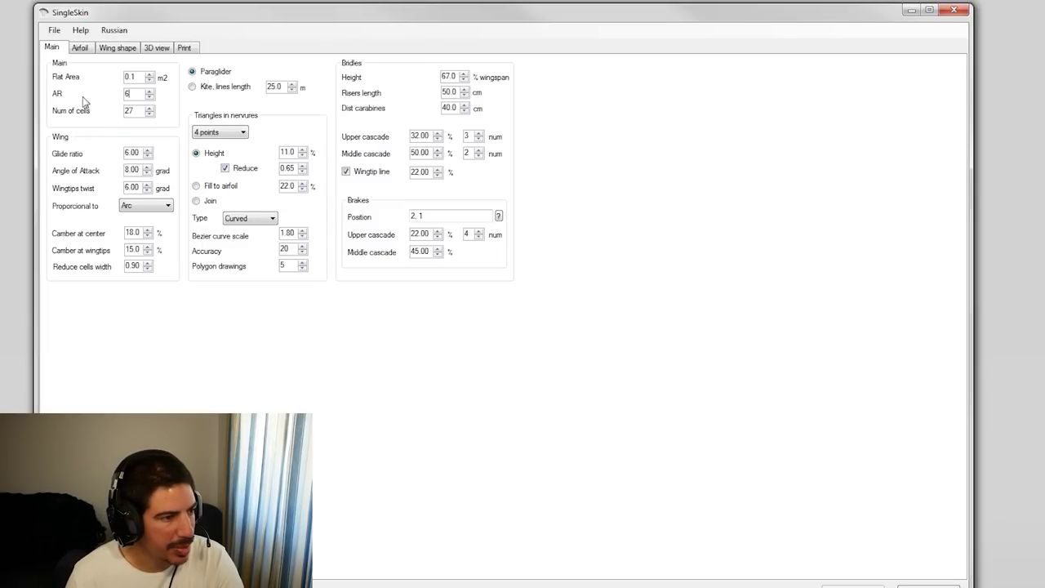
double_click(141, 110)
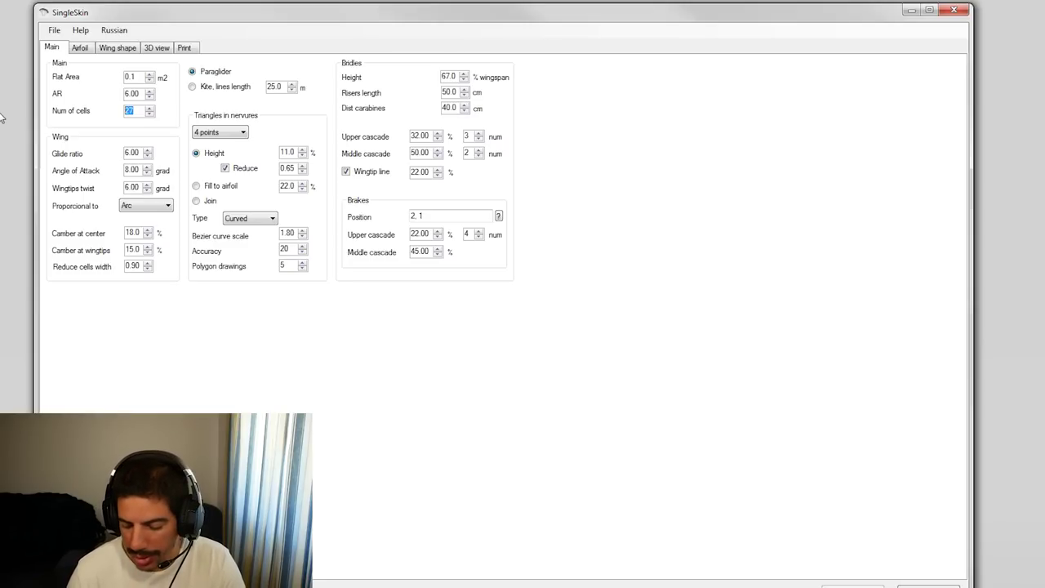
text(11)
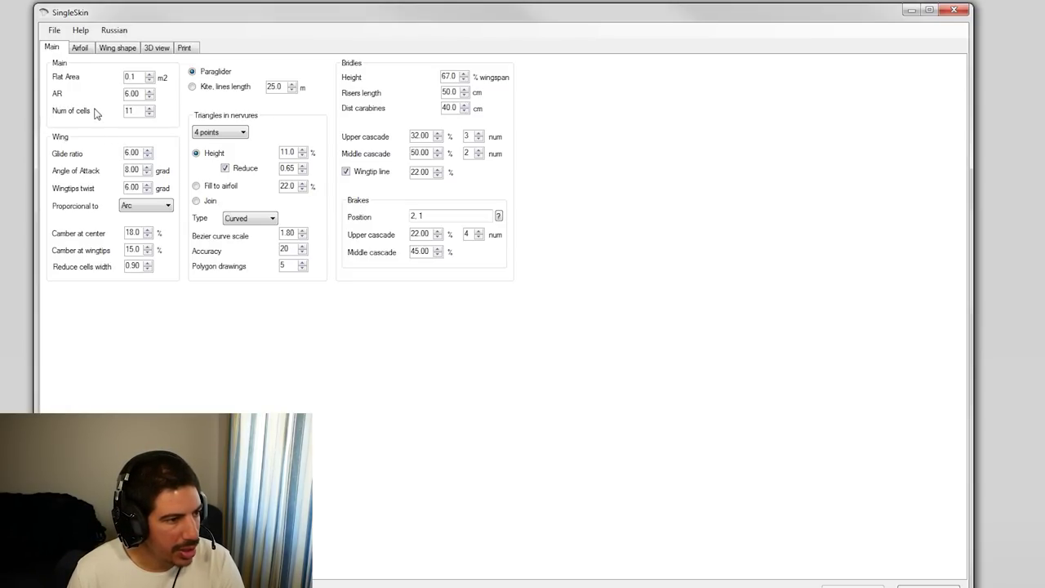
click(133, 187)
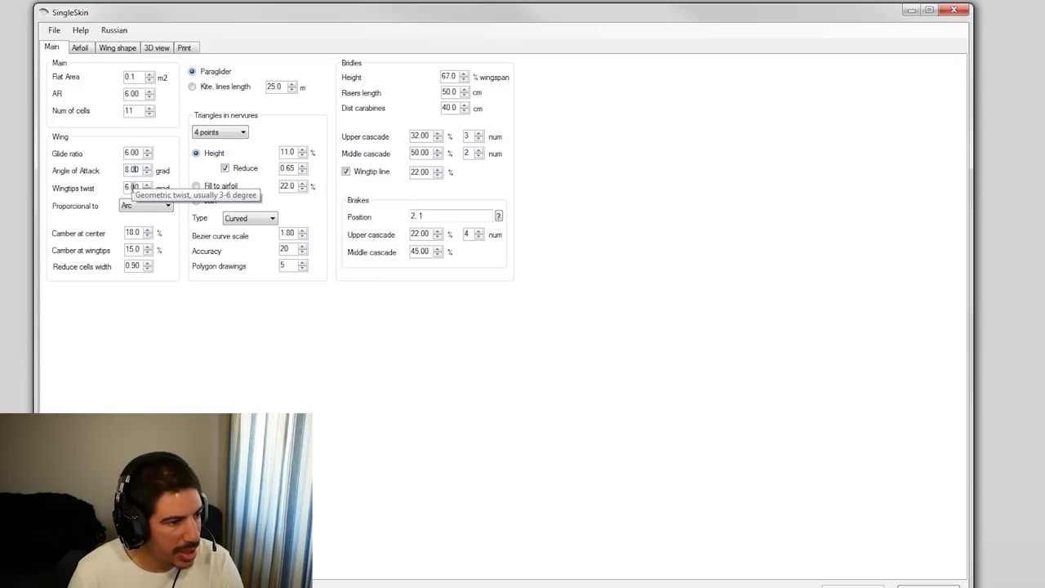
key(Tab)
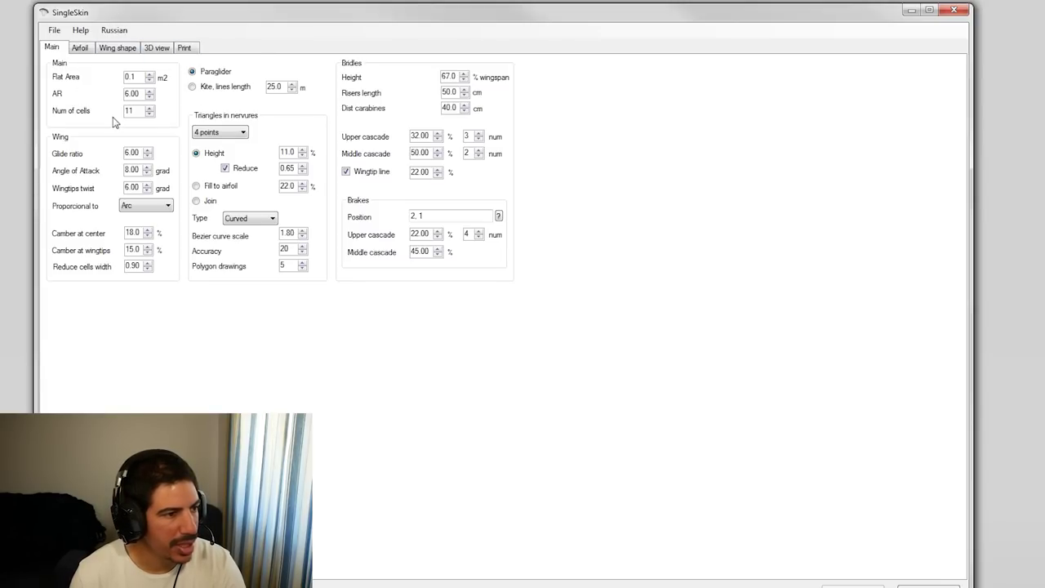
click(79, 48)
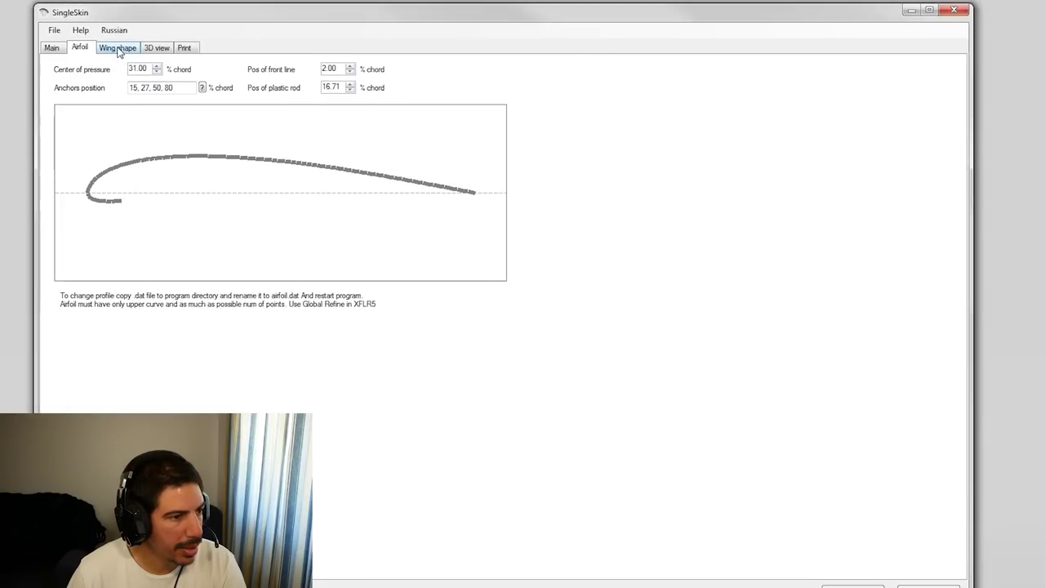
Step: Bring up the Wing shape page with the planform outline and arc curve
click(118, 49)
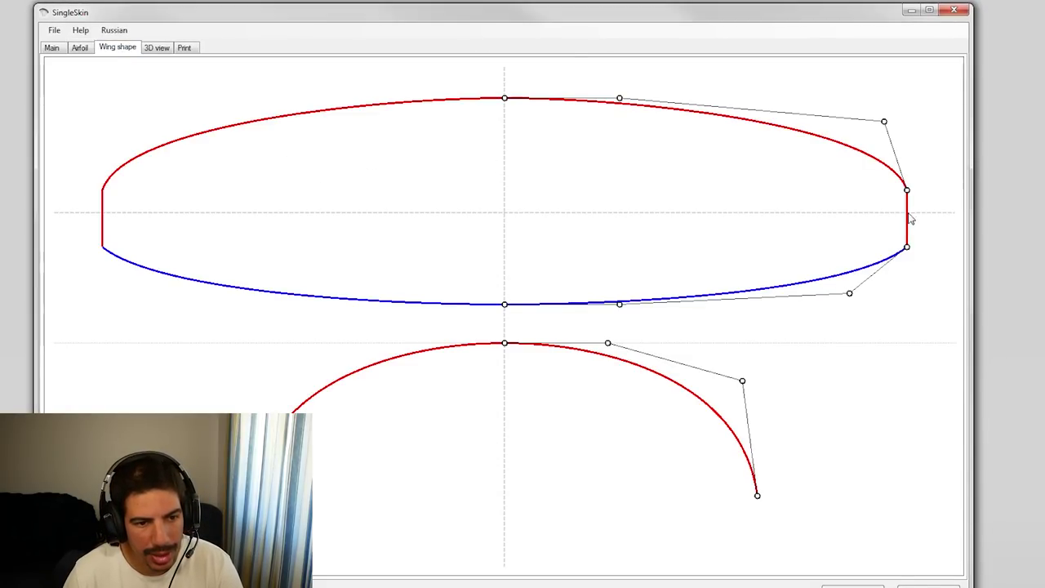
Step: Drag the planform's wingtip and leading-edge points and the arc's tip end to reshape them
mouse_move(907, 194)
mouse_down()
mouse_move(840, 201)
mouse_move(967, 196)
mouse_move(900, 197)
mouse_up()
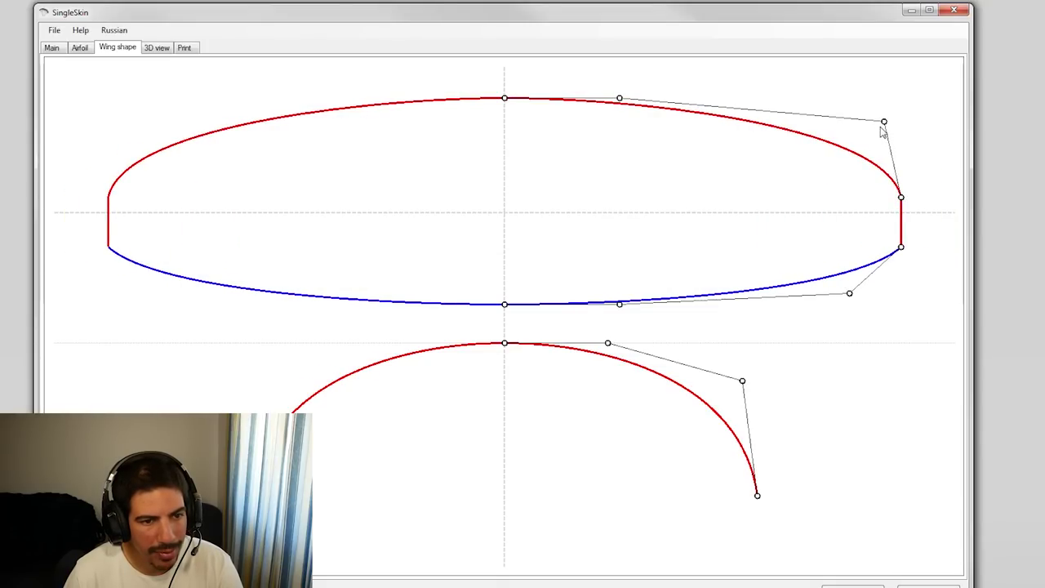
mouse_move(886, 126)
mouse_down()
mouse_move(844, 168)
mouse_move(886, 82)
mouse_move(861, 167)
mouse_move(903, 126)
mouse_move(885, 121)
mouse_up()
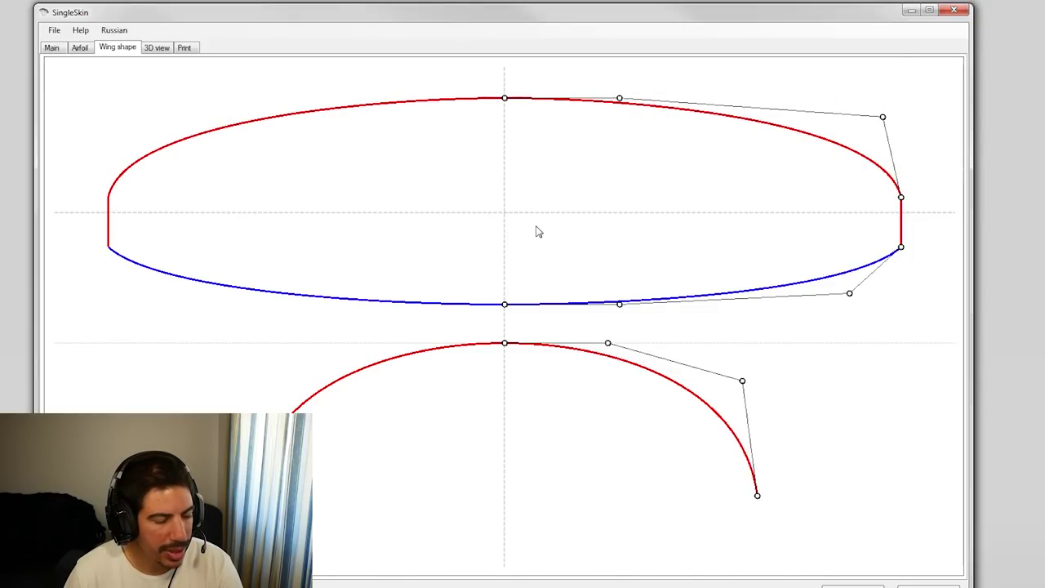
mouse_move(760, 501)
mouse_down()
mouse_move(856, 484)
mouse_move(735, 495)
mouse_move(771, 497)
mouse_up()
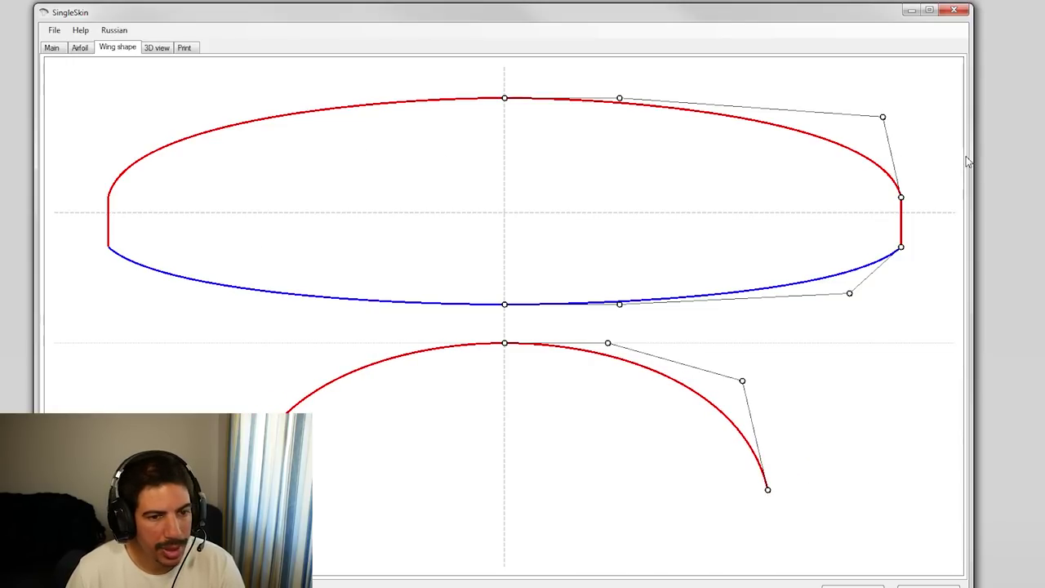
drag(886, 121, 898, 120)
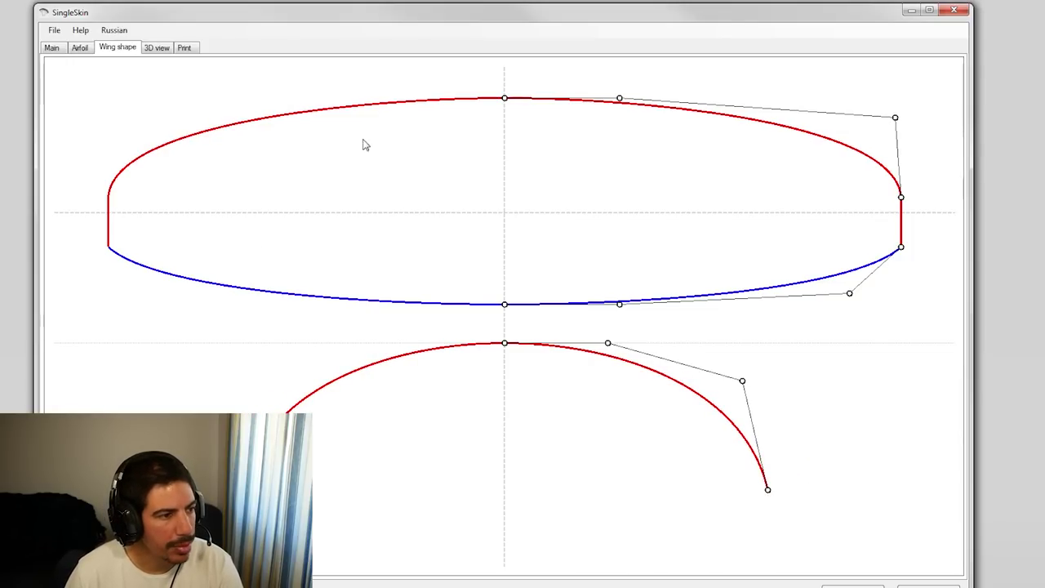
click(159, 48)
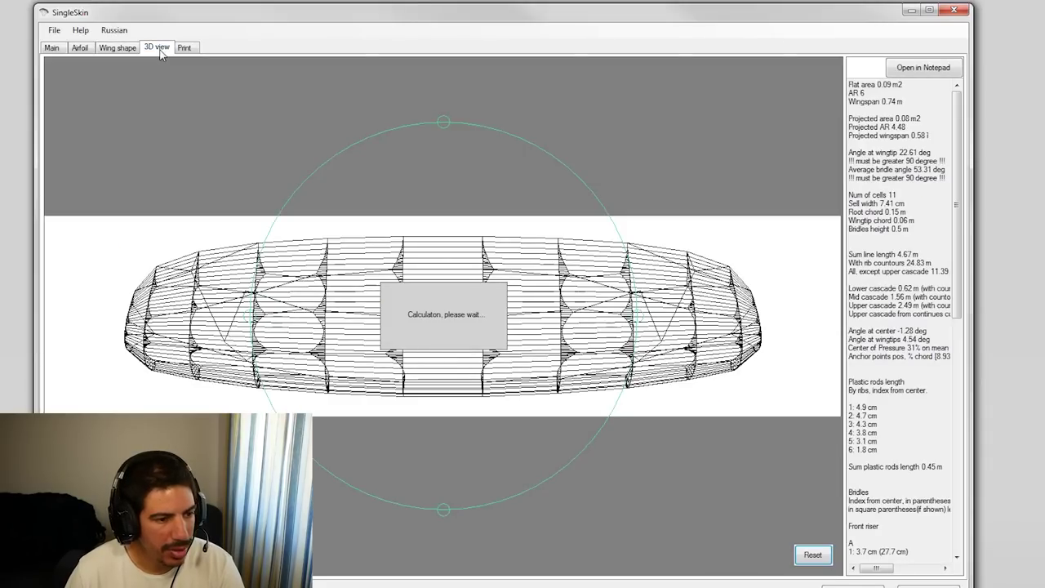
Step: Rotate and zoom the 3D wing to inspect it from front and oblique angles
drag(357, 362, 476, 285)
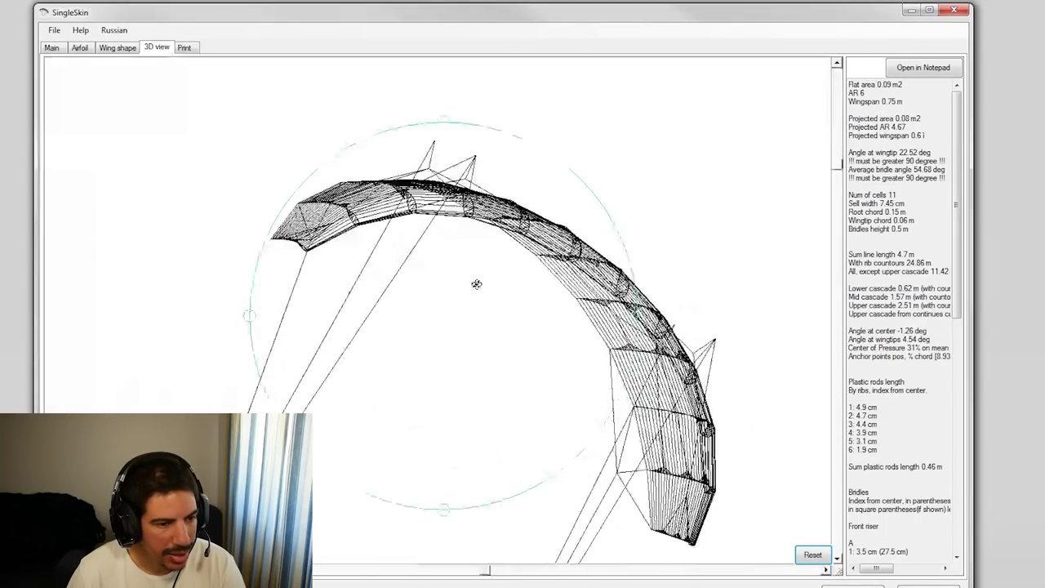
scroll(468, 311, up, 3)
scroll(467, 311, down, 3)
drag(485, 378, 529, 358)
scroll(483, 332, up, 2)
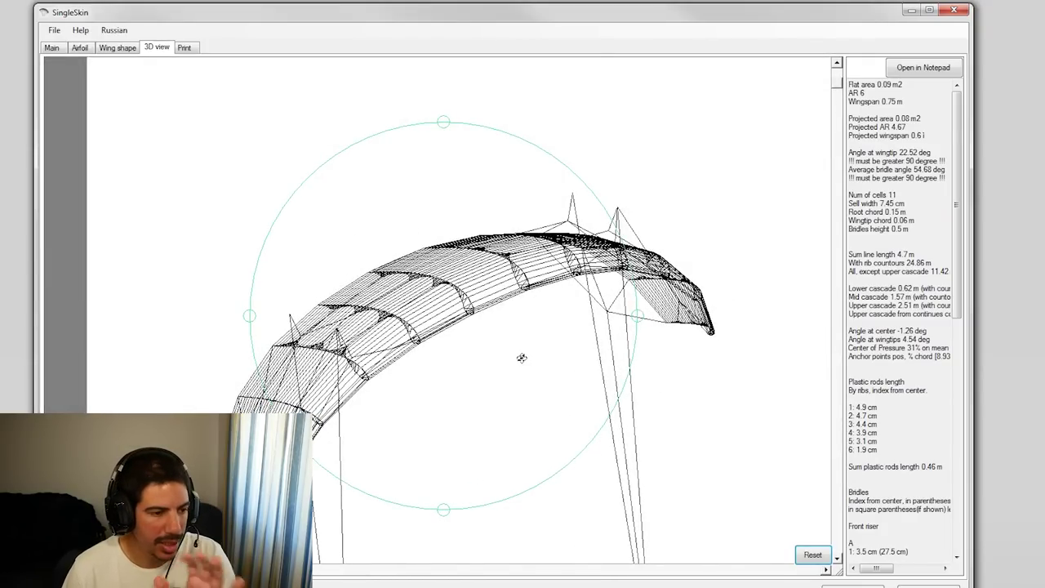
drag(511, 352, 444, 343)
scroll(453, 350, down, 2)
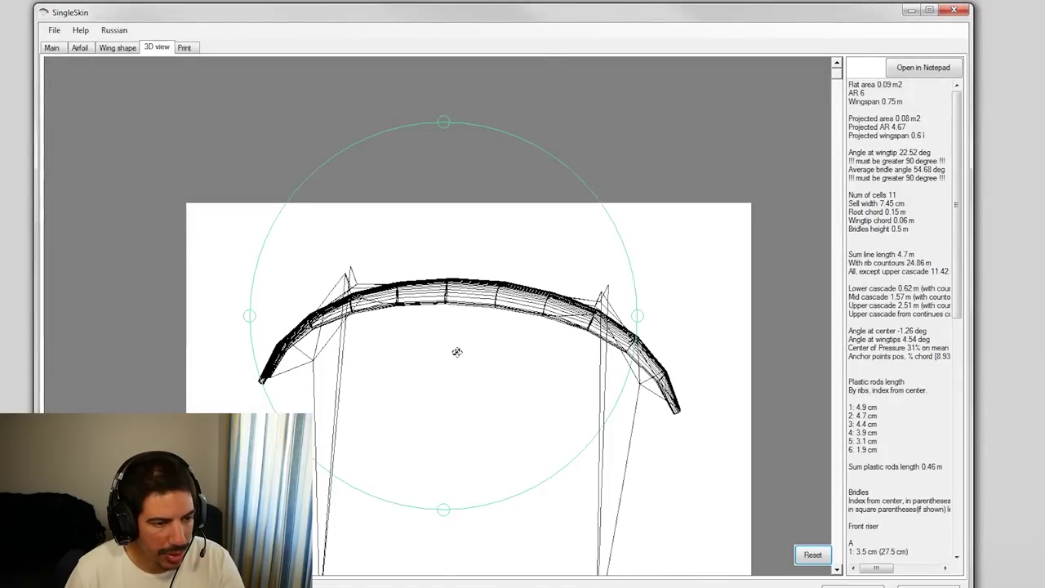
mouse_move(505, 411)
mouse_down()
mouse_move(515, 411)
mouse_move(504, 417)
mouse_up()
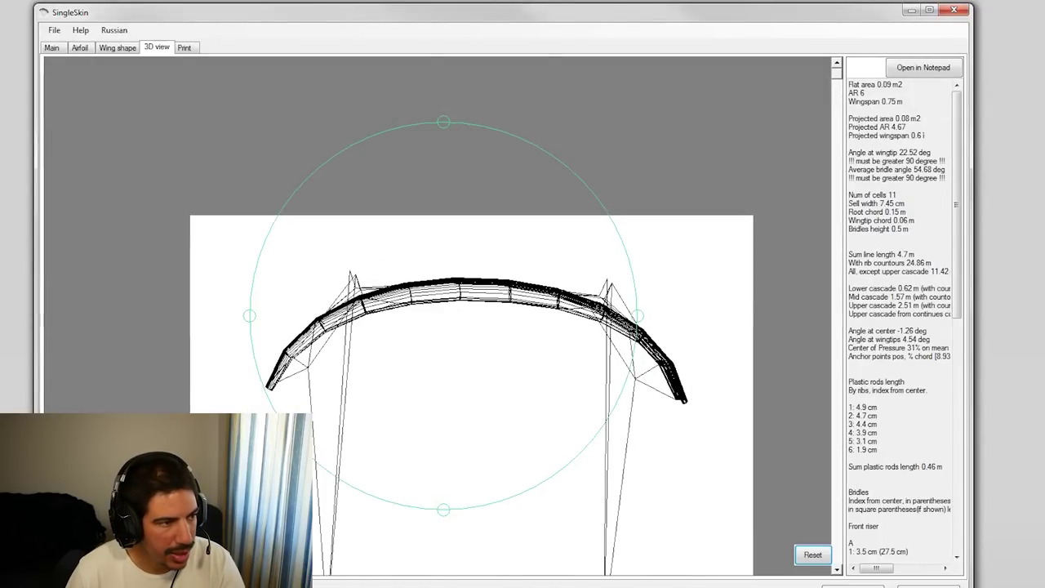
Step: Raise the arc curve's tip end and adjust its control points to flatten the wing
click(107, 43)
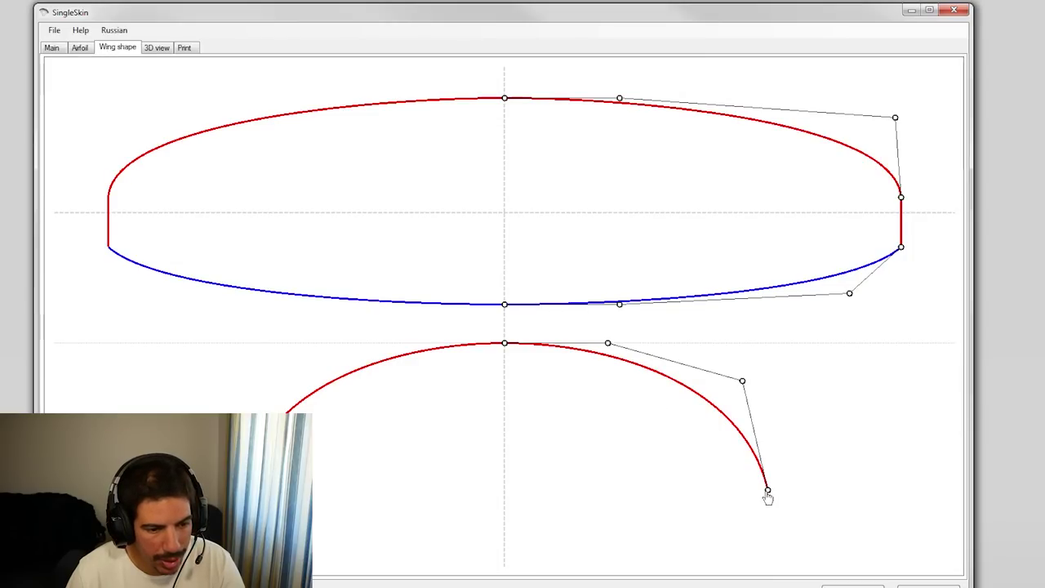
drag(767, 489, 808, 425)
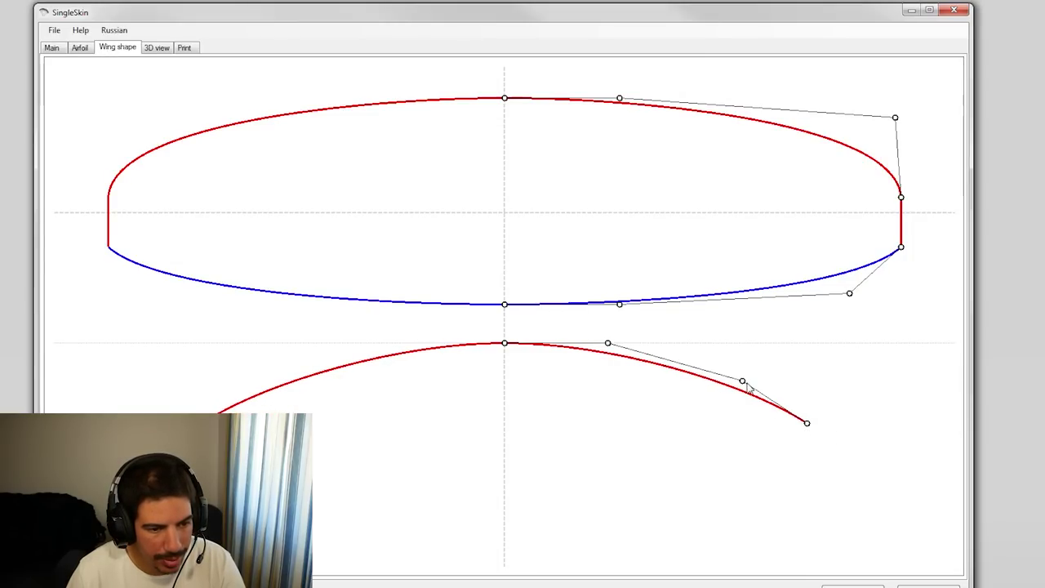
drag(743, 382, 752, 362)
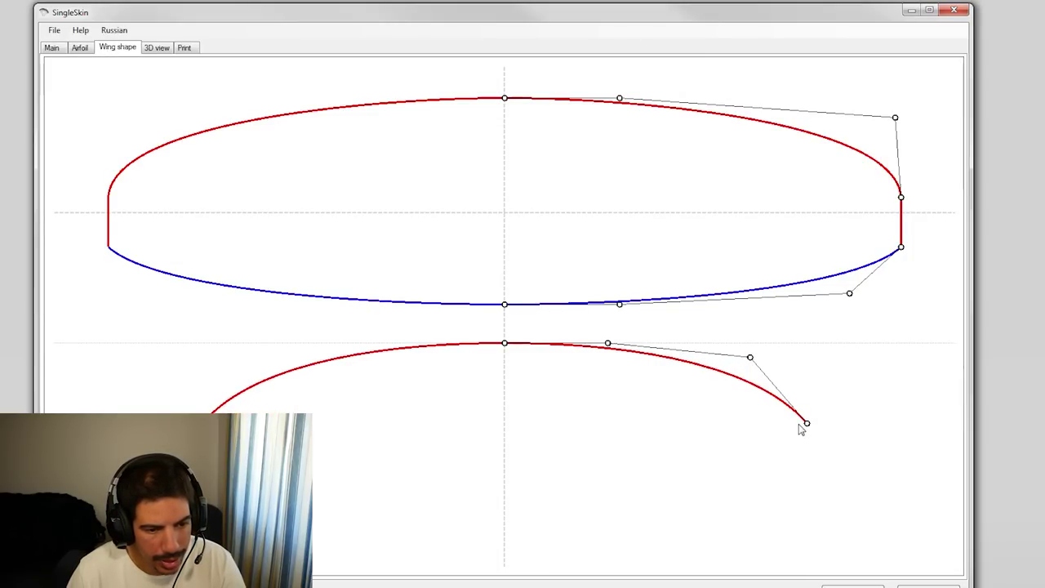
drag(809, 429, 806, 450)
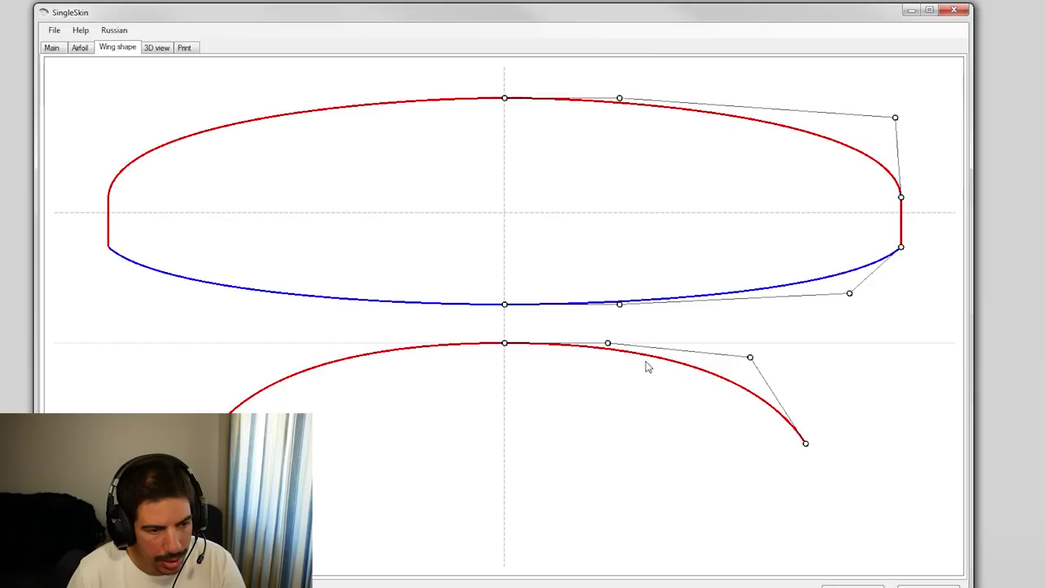
drag(607, 345, 605, 348)
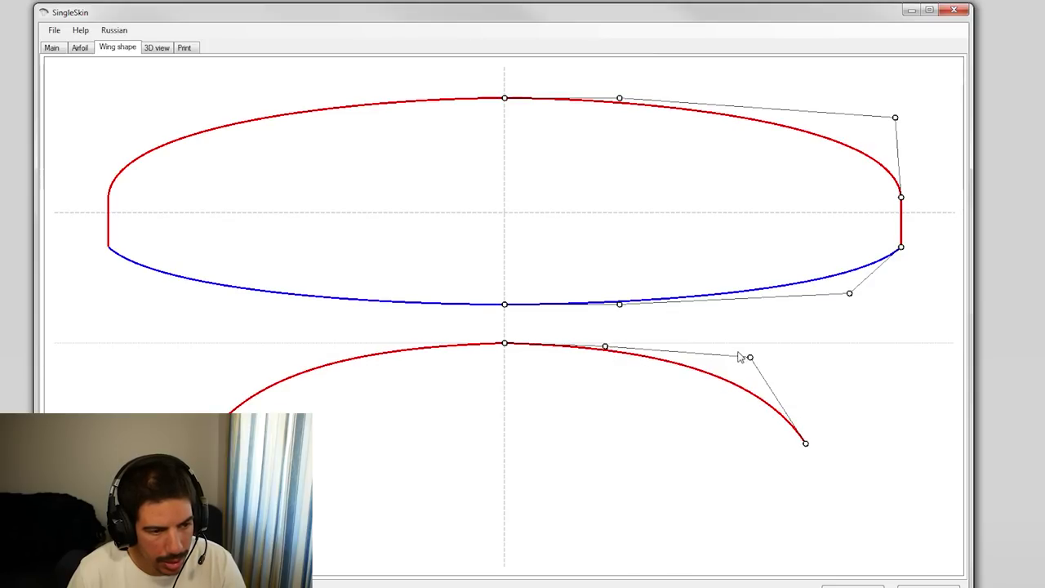
drag(748, 360, 746, 371)
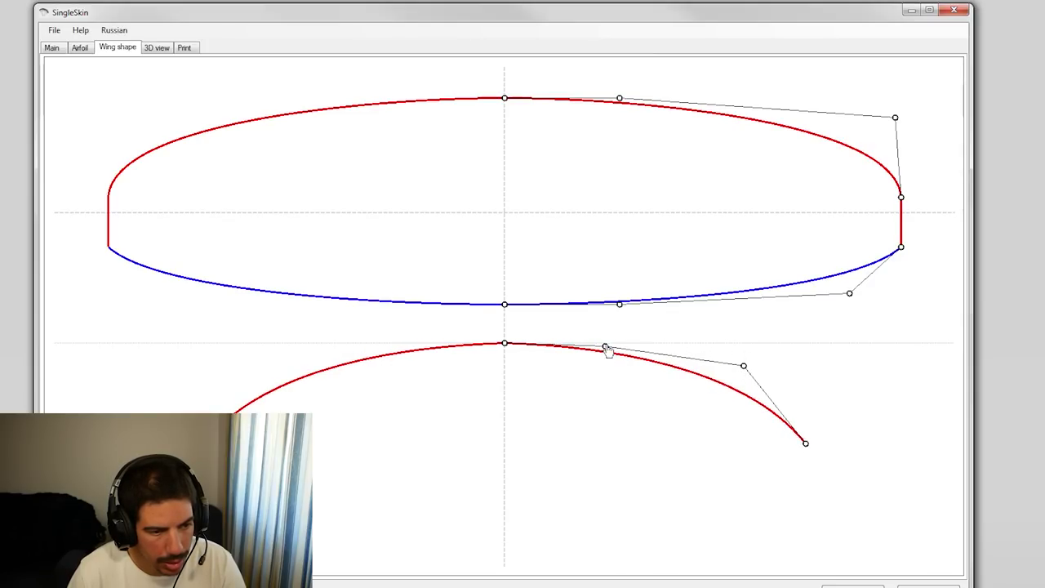
drag(607, 350, 618, 350)
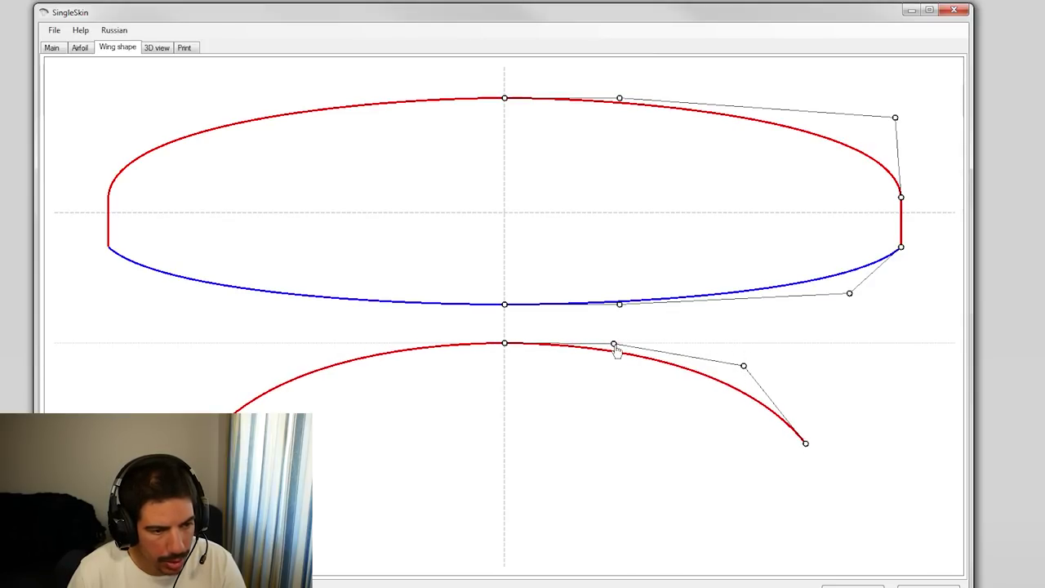
Step: View the flatter wing in 3D from the front
click(160, 49)
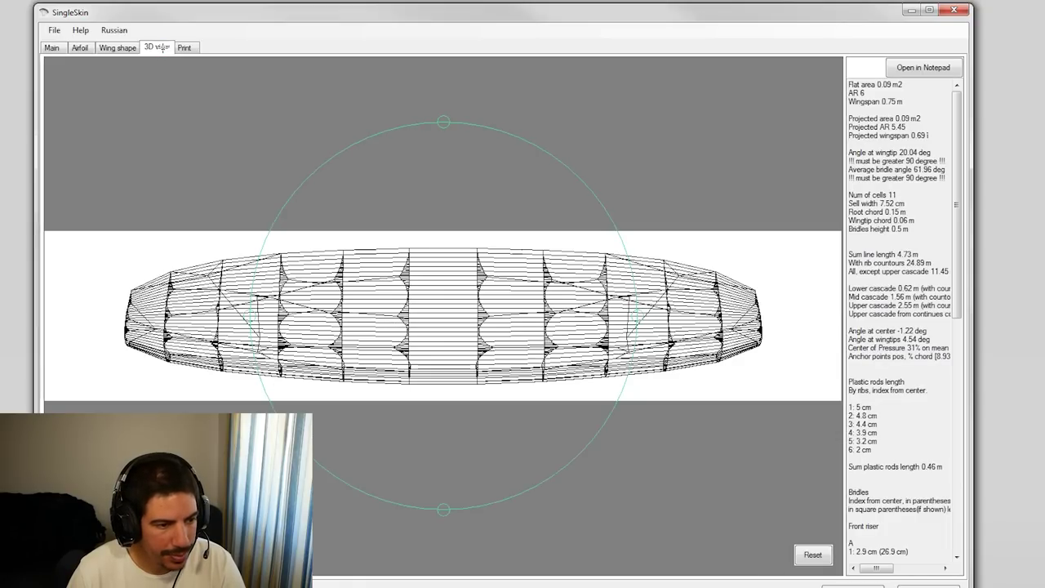
drag(535, 349, 520, 275)
scroll(532, 306, up, 2)
scroll(532, 283, down, 4)
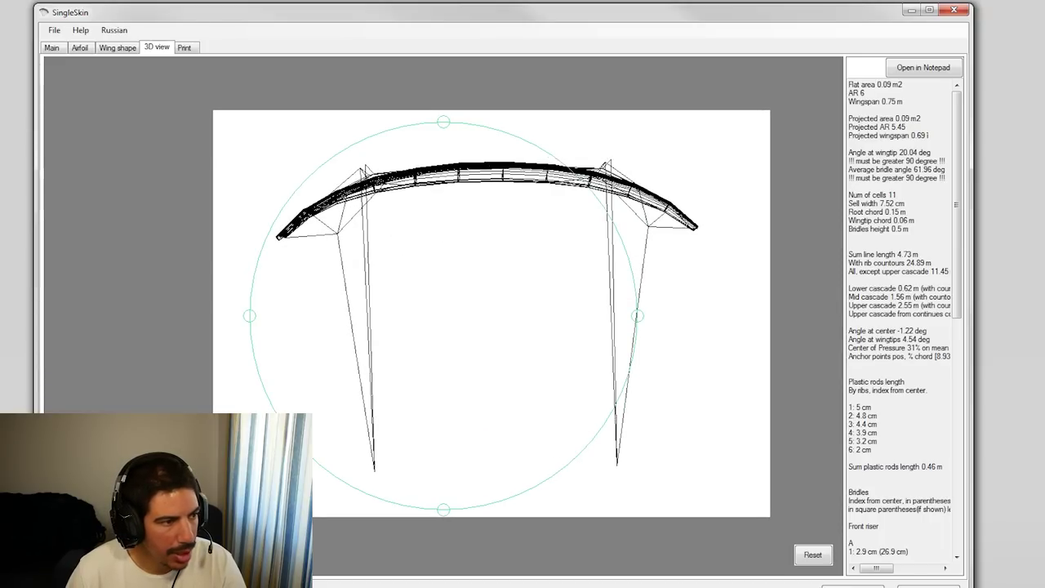
click(115, 47)
Step: Pull the arc's tip down and outward, then rebalance its middle and inner control points
drag(805, 445, 830, 523)
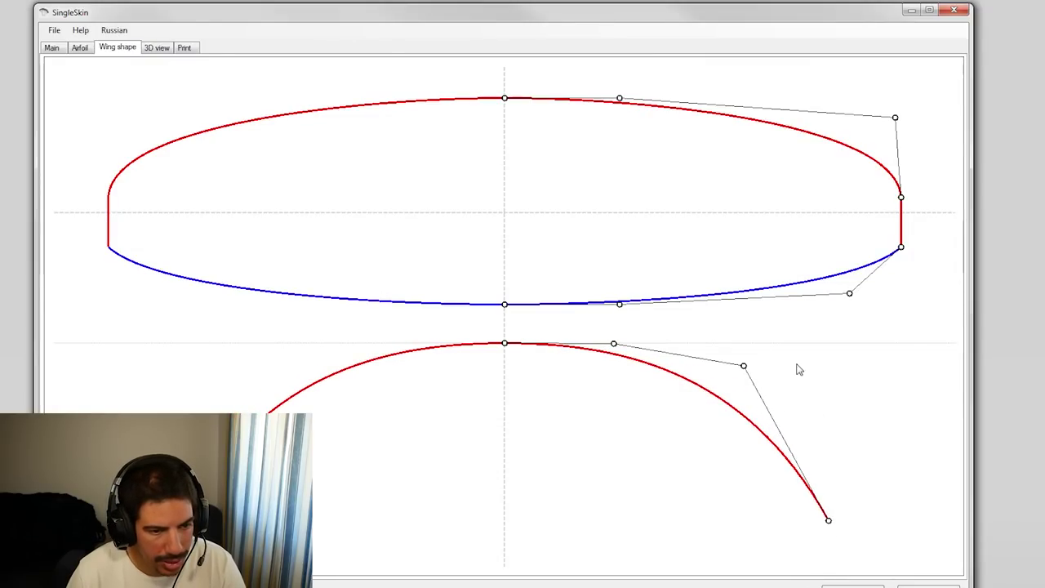
drag(743, 366, 762, 374)
drag(826, 517, 857, 525)
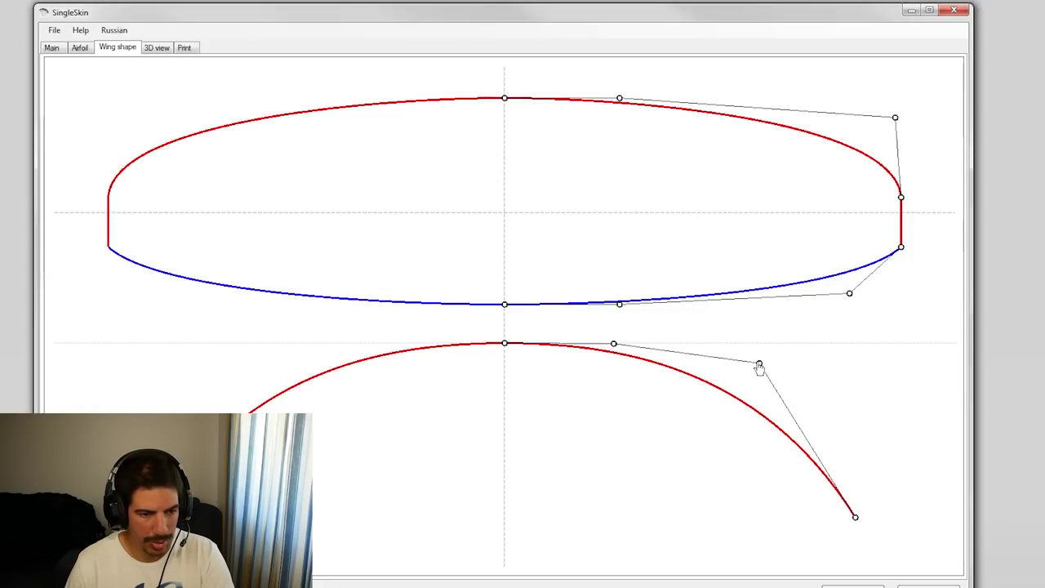
drag(760, 364, 779, 362)
drag(614, 343, 643, 349)
drag(778, 363, 755, 360)
drag(644, 348, 606, 348)
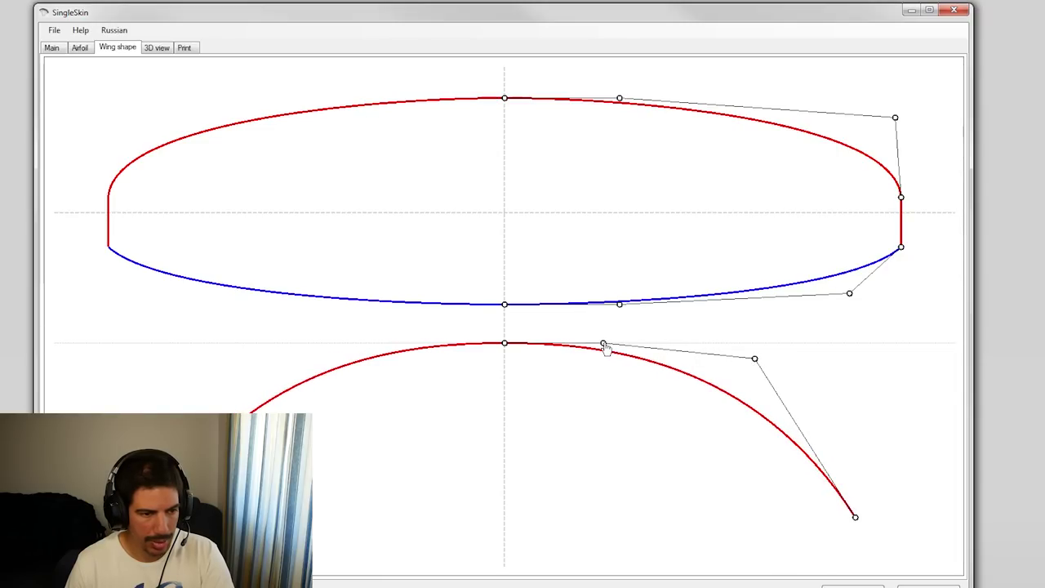
Step: Straighten the trailing edge, widen and reshape the wingtips, and pull the arc tip inward
drag(755, 364, 757, 372)
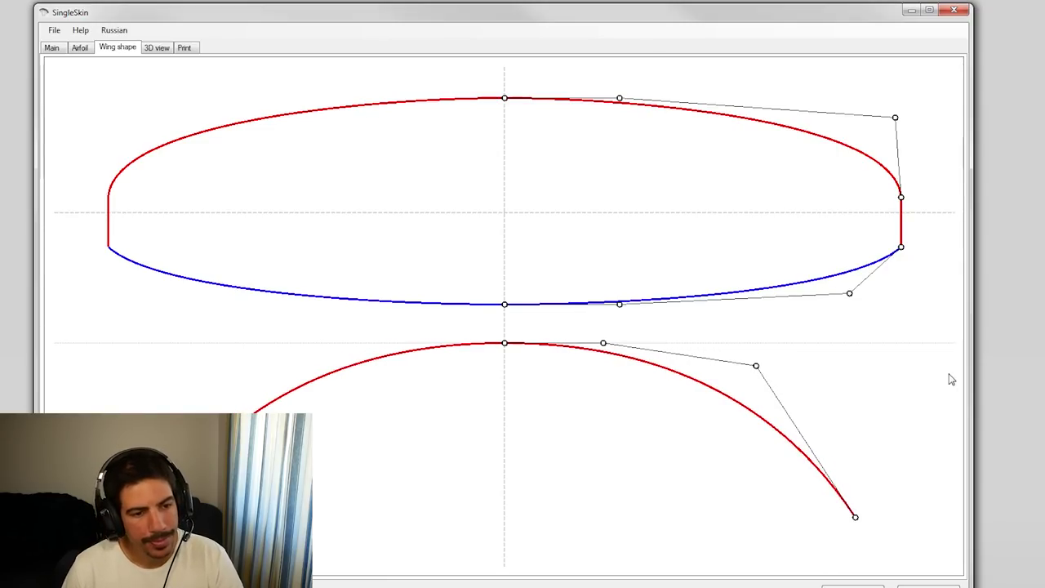
drag(622, 308, 882, 310)
drag(908, 246, 898, 313)
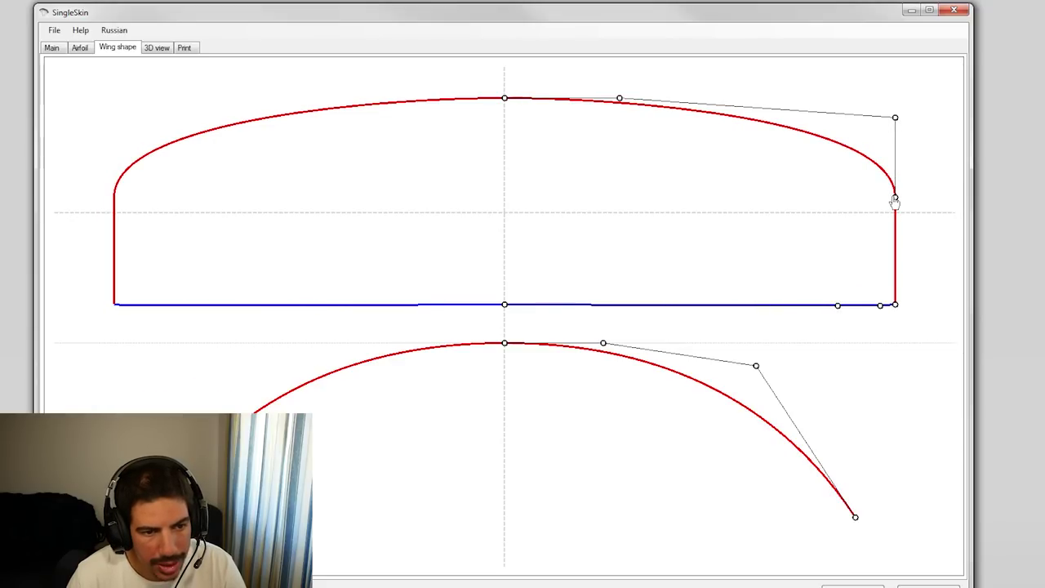
drag(894, 200, 890, 219)
drag(894, 120, 839, 129)
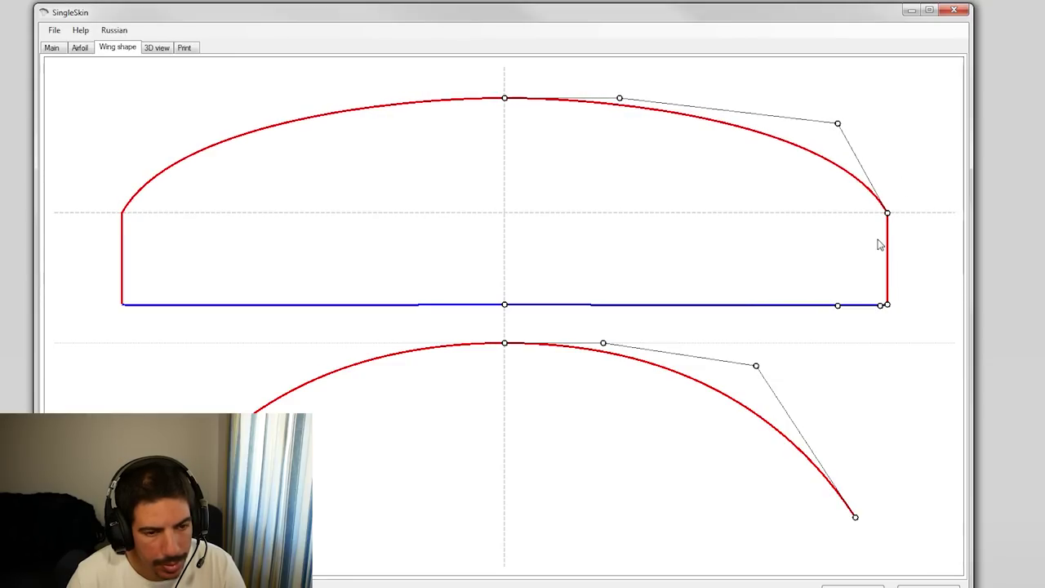
drag(889, 216, 915, 243)
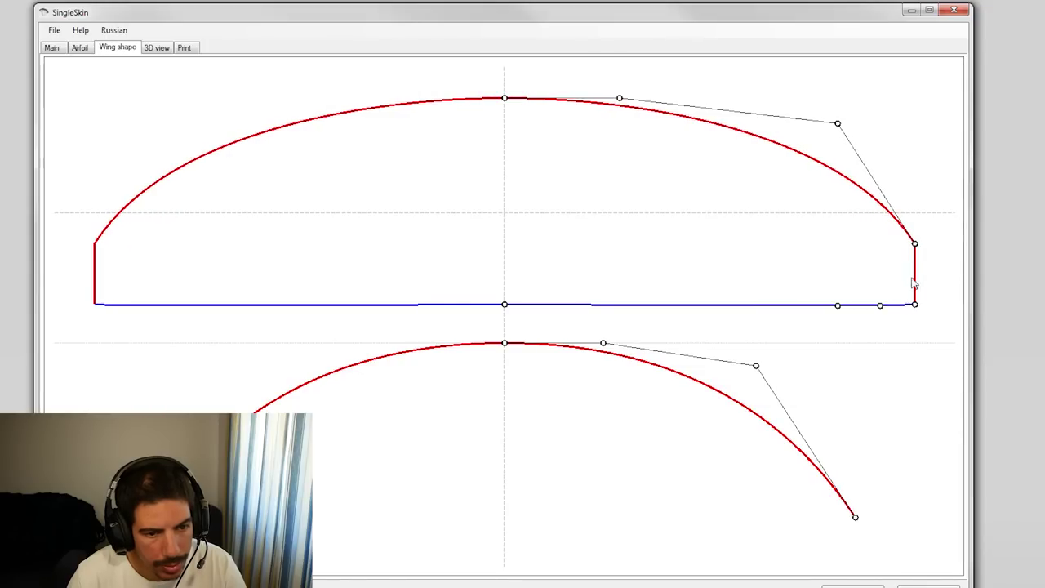
drag(915, 305, 917, 294)
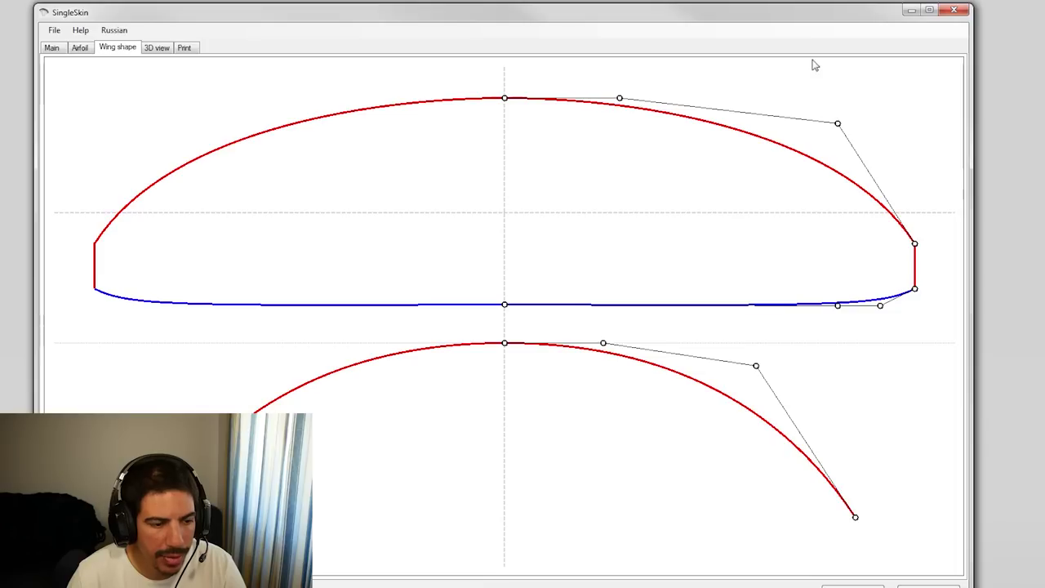
drag(851, 521, 810, 512)
Step: Inspect the wing in 3D, drag the arc's tip and control points down-right, then recheck the preview
click(154, 48)
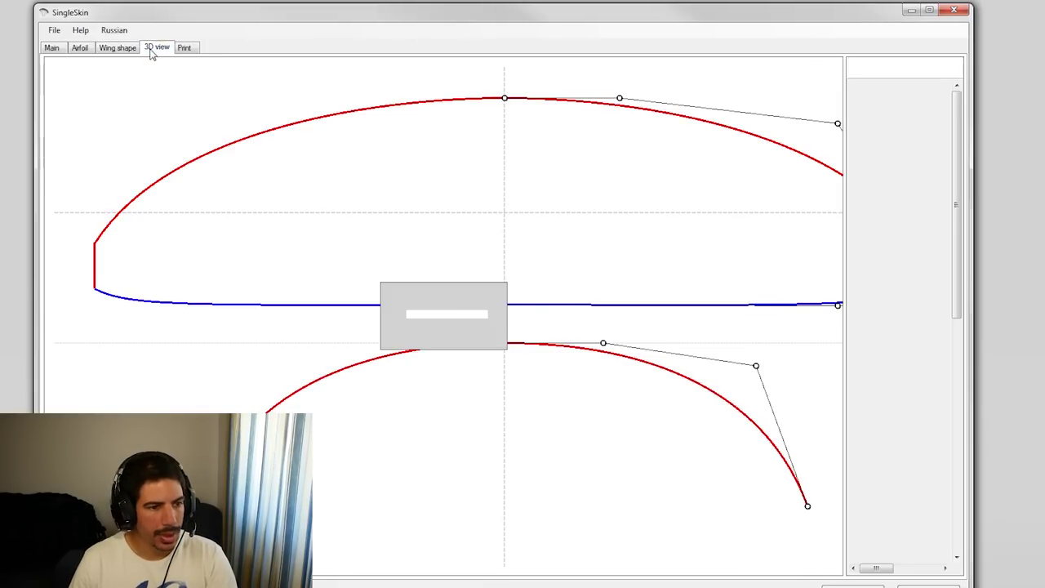
mouse_move(447, 221)
mouse_down()
mouse_move(460, 385)
mouse_move(481, 329)
mouse_move(478, 196)
mouse_move(455, 215)
mouse_move(469, 196)
mouse_move(608, 174)
mouse_move(490, 310)
mouse_move(474, 190)
mouse_move(455, 204)
mouse_up()
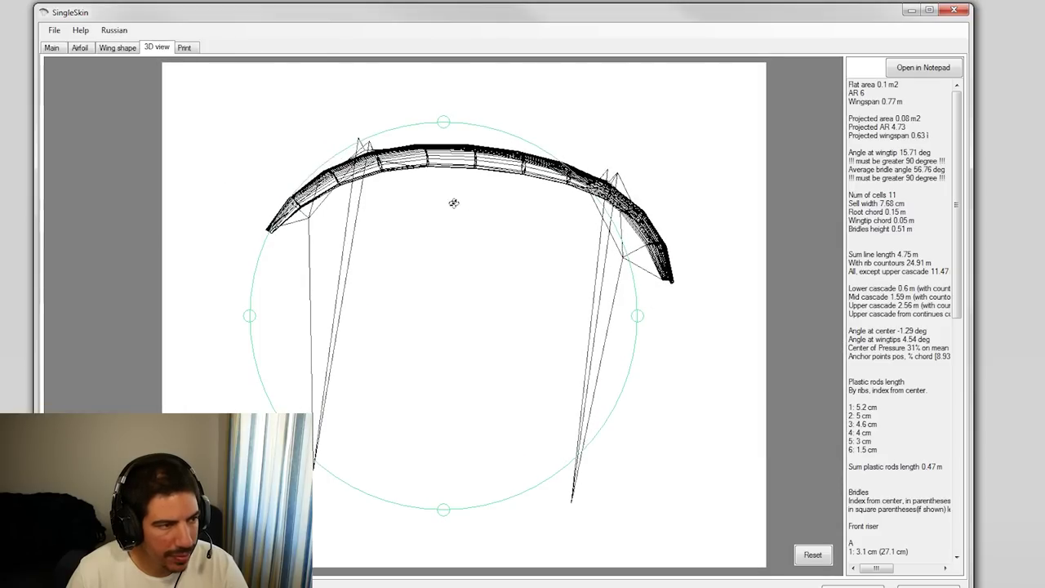
click(117, 47)
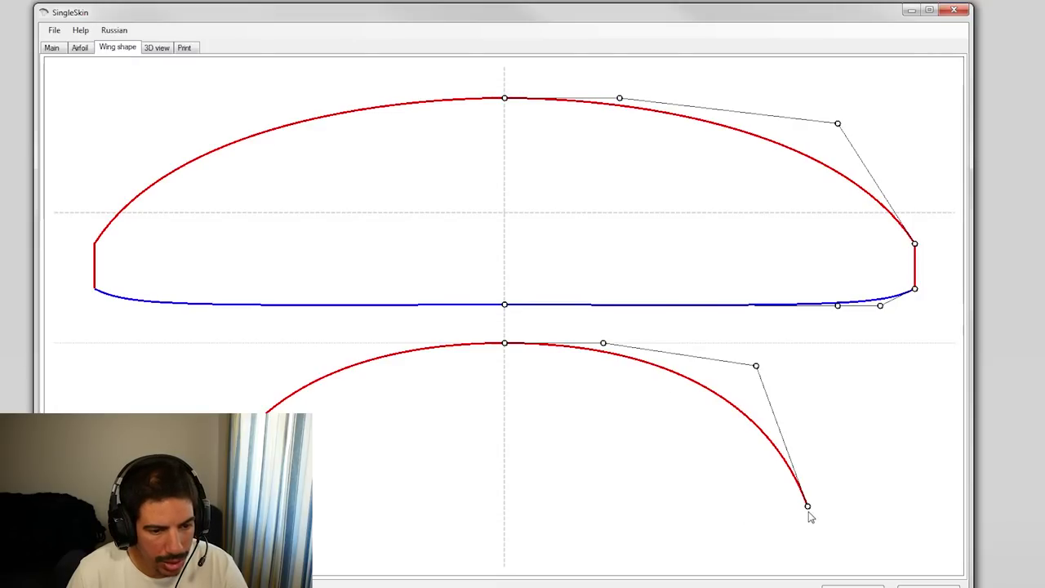
drag(809, 510, 823, 552)
mouse_move(602, 343)
mouse_down()
mouse_move(633, 344)
mouse_move(622, 344)
mouse_up()
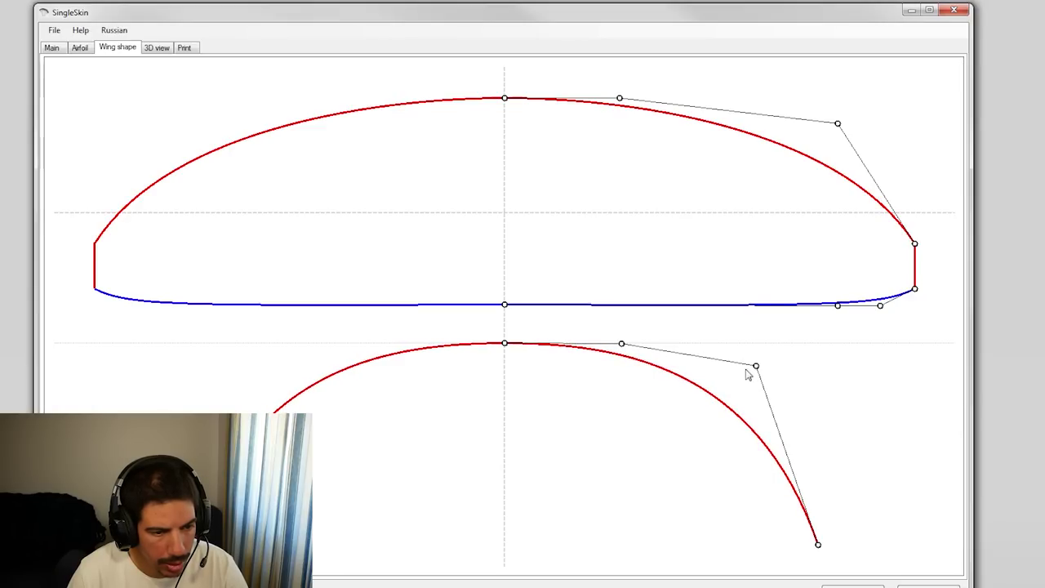
drag(757, 369, 798, 383)
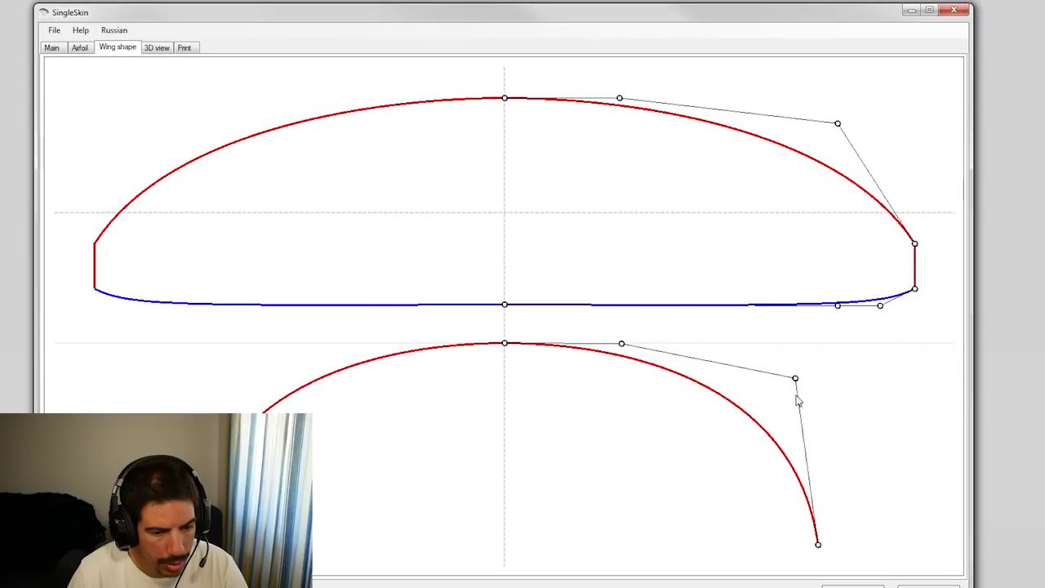
click(149, 51)
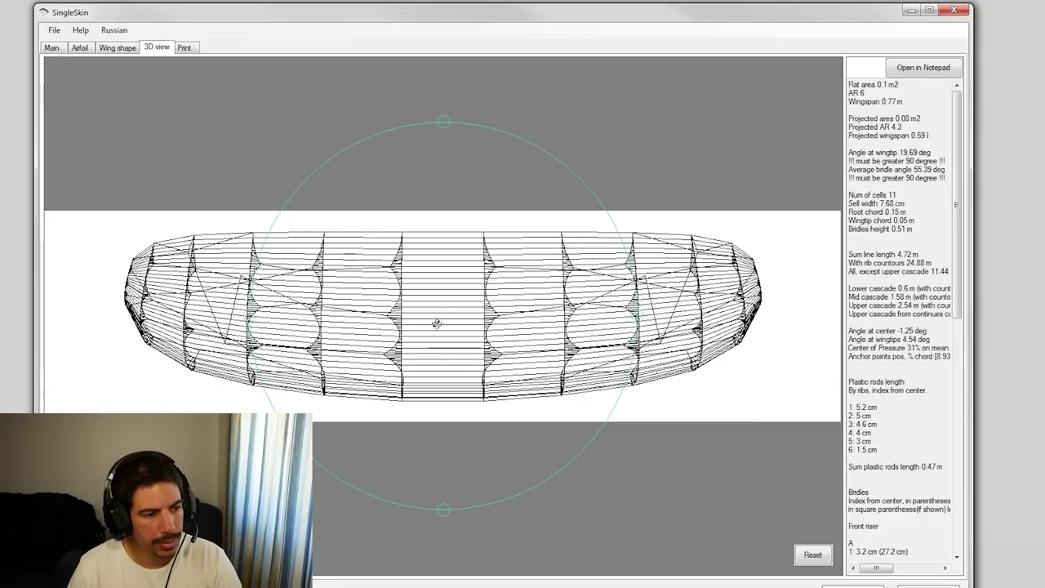
drag(437, 324, 415, 270)
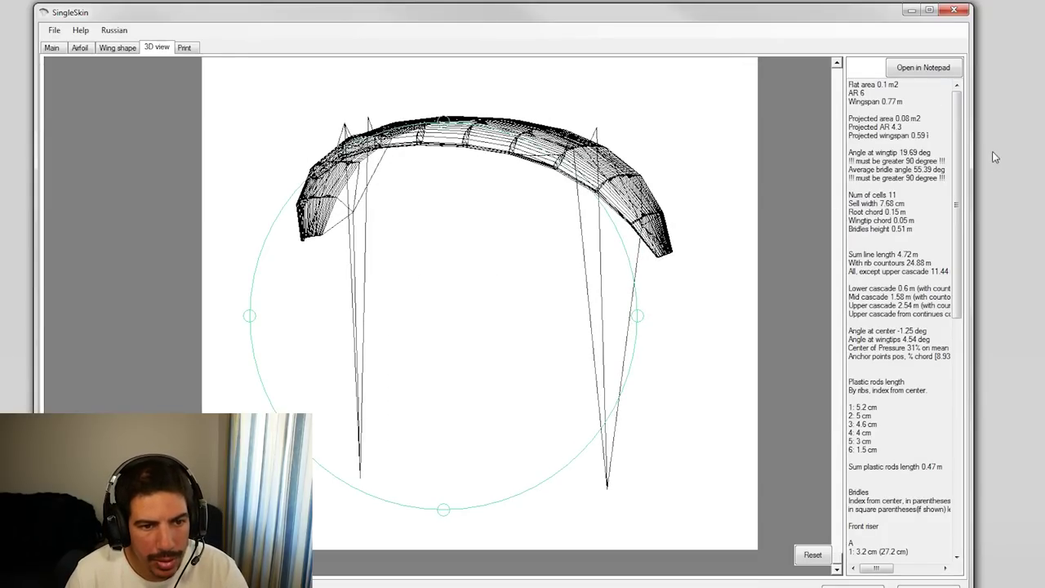
drag(850, 83, 899, 421)
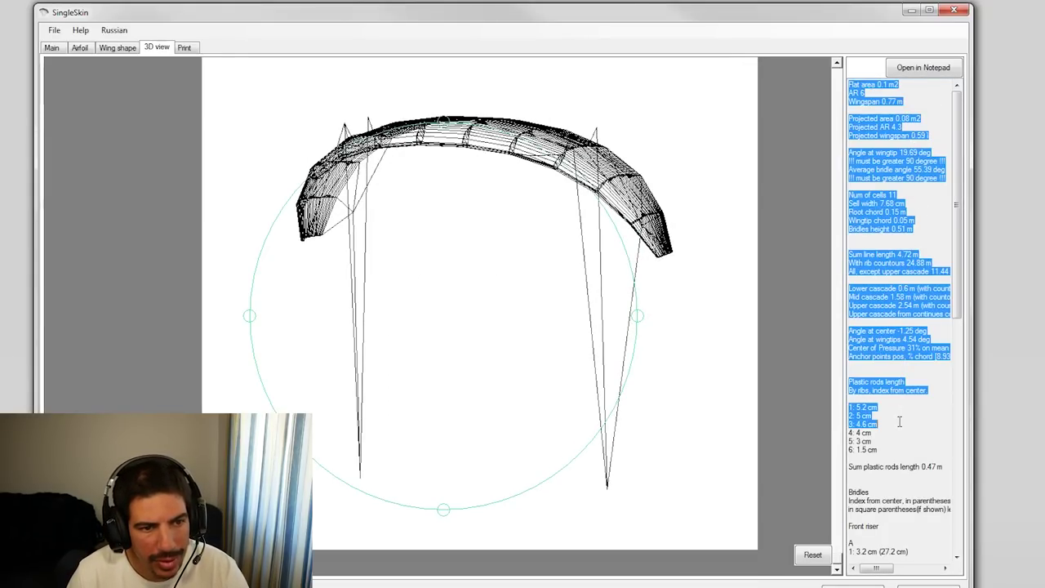
click(916, 242)
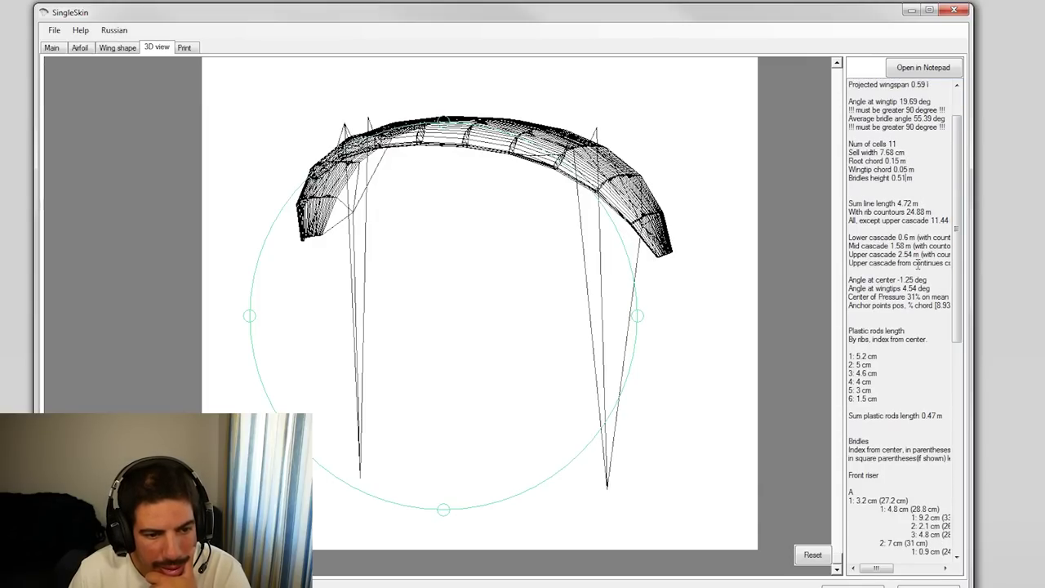
scroll(917, 265, down, 14)
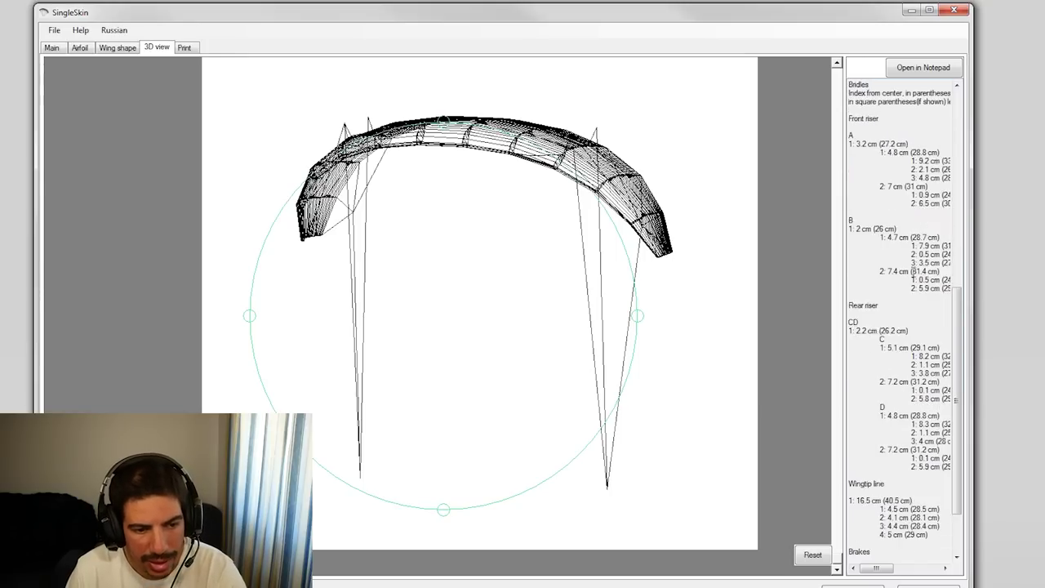
scroll(913, 273, down, 3)
scroll(912, 408, up, 8)
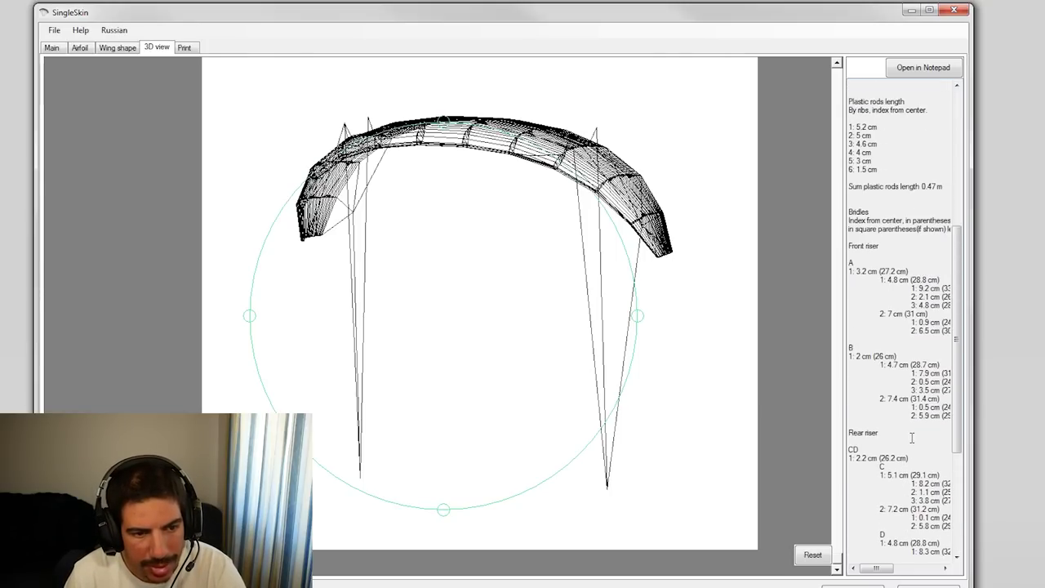
scroll(912, 439, up, 11)
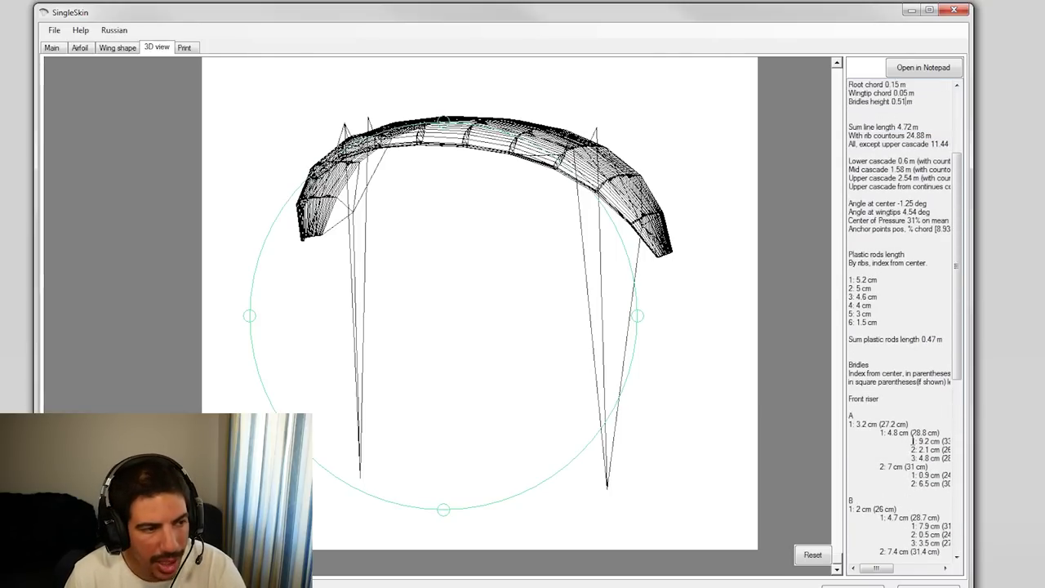
click(184, 48)
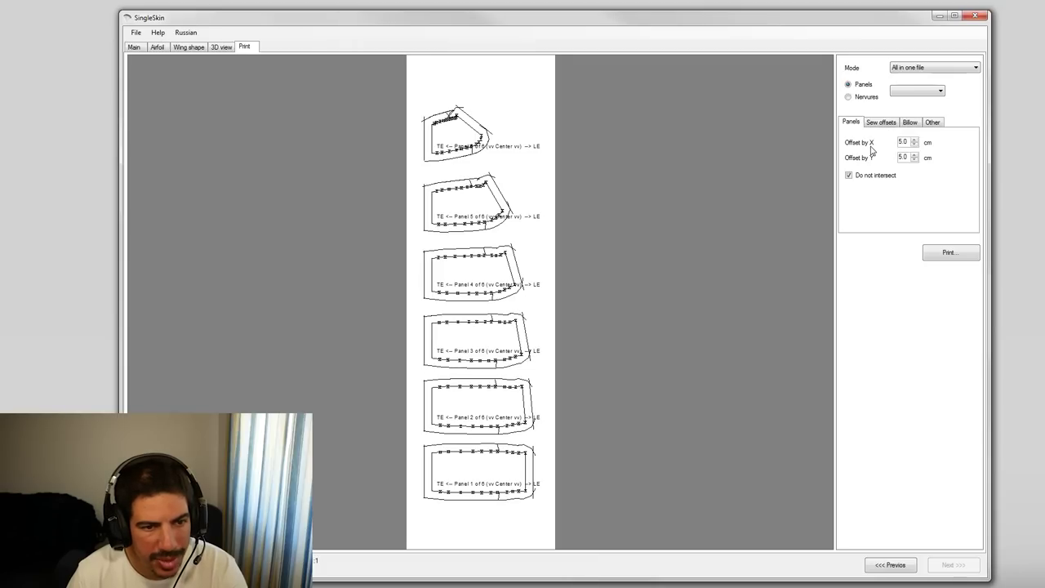
Step: Set both the LE and TE sew offsets to 0.1 cm
key(ctrl+Tab)
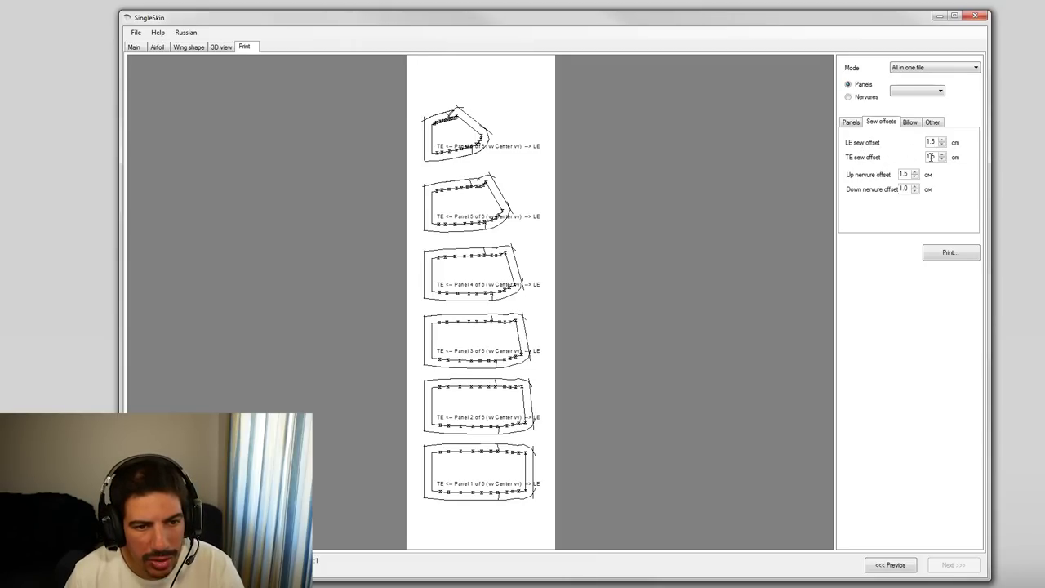
double_click(935, 143)
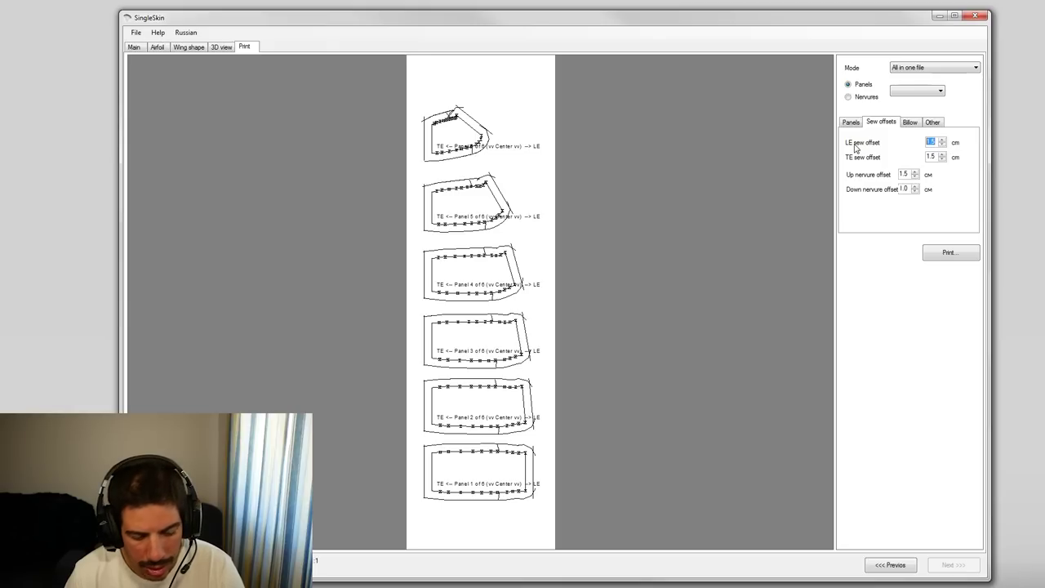
text(3)
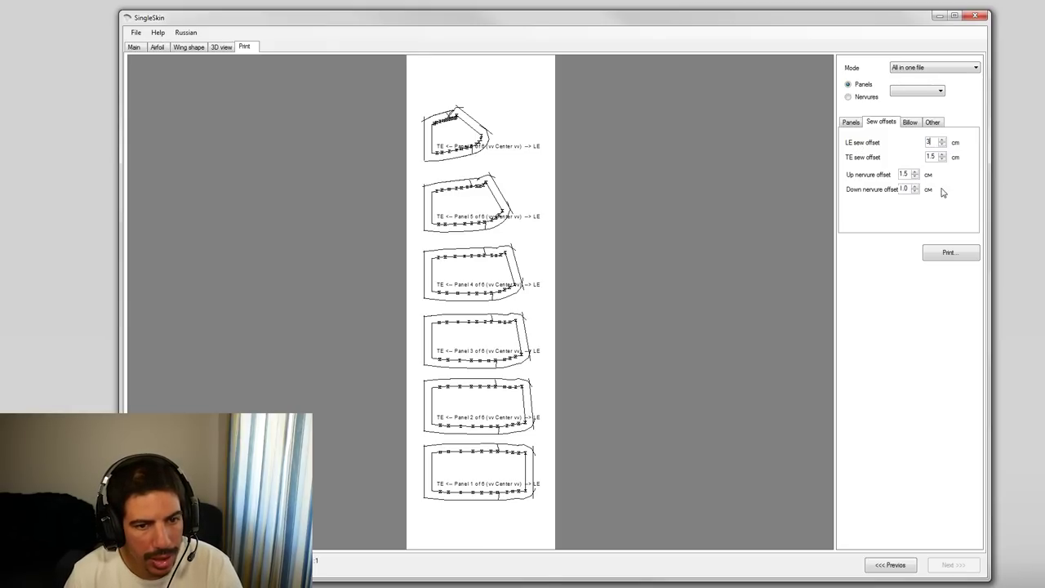
click(930, 157)
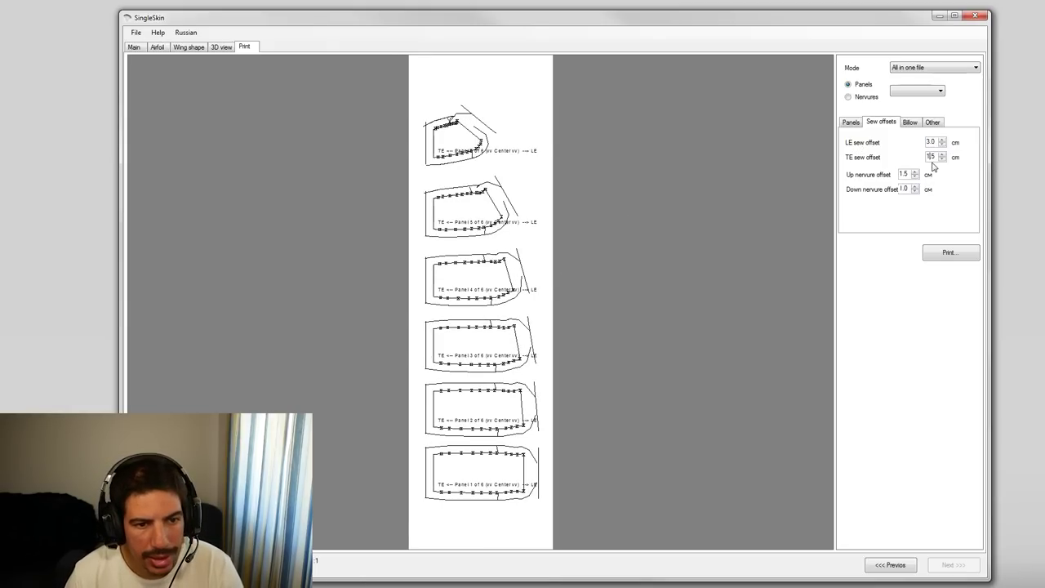
key(shift+Tab)
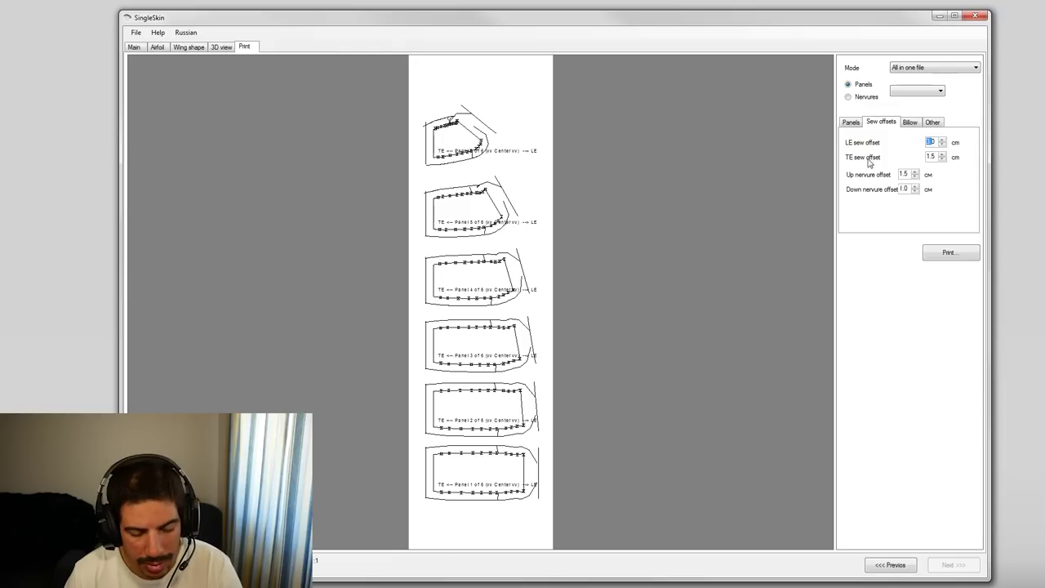
text(0.1)
click(932, 157)
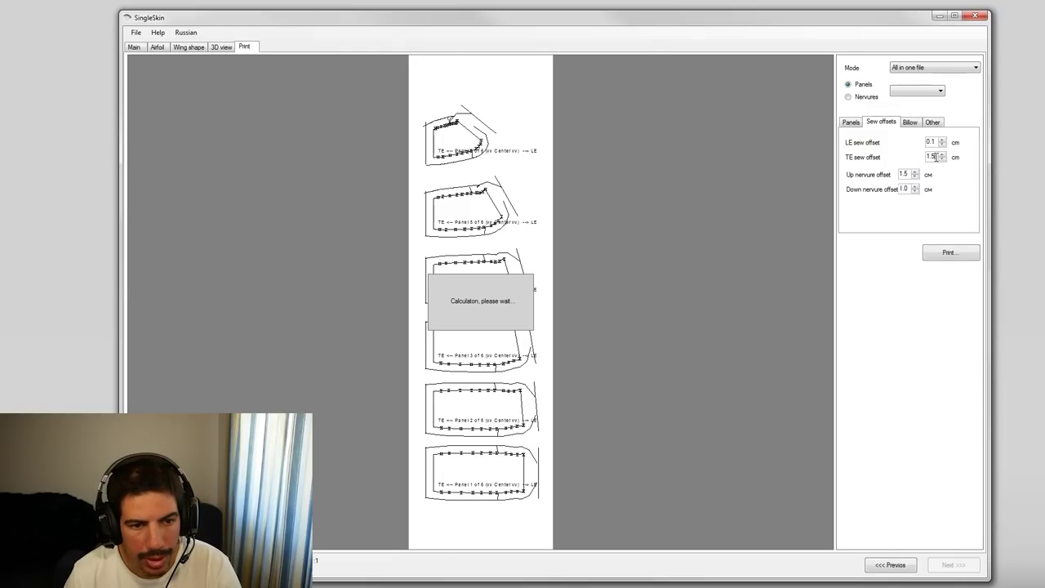
drag(937, 158, 904, 156)
text(2)
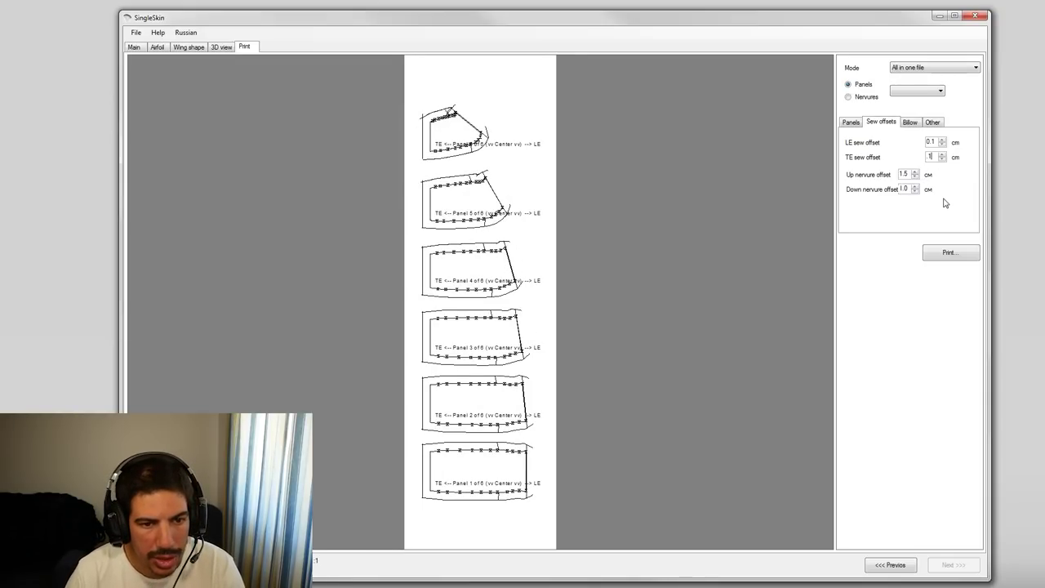
key(BackSpace)
text(0.1)
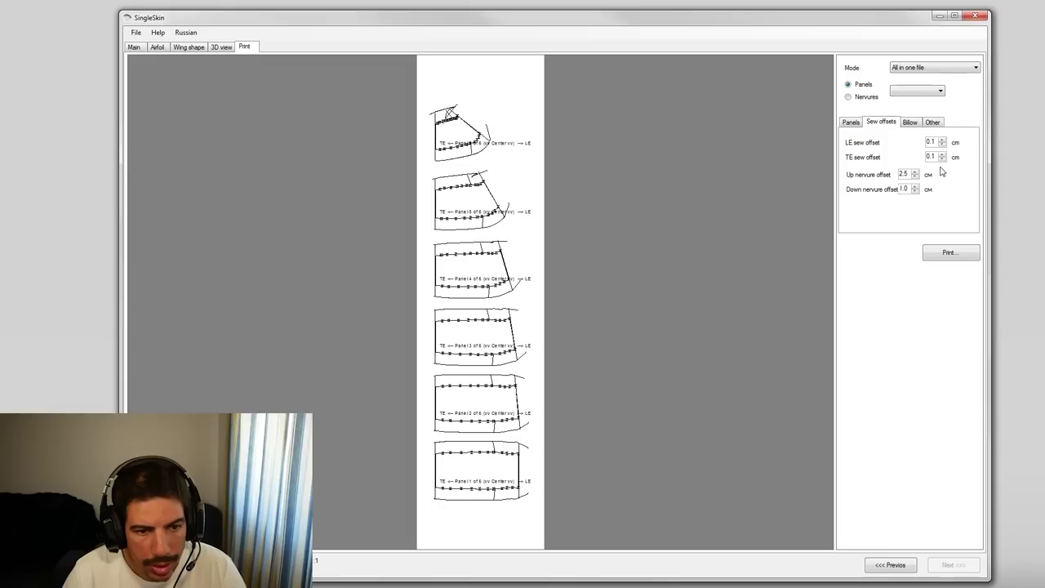
Step: Raise the up nervure offset to 2.0 cm and preview the rib patterns
double_click(905, 175)
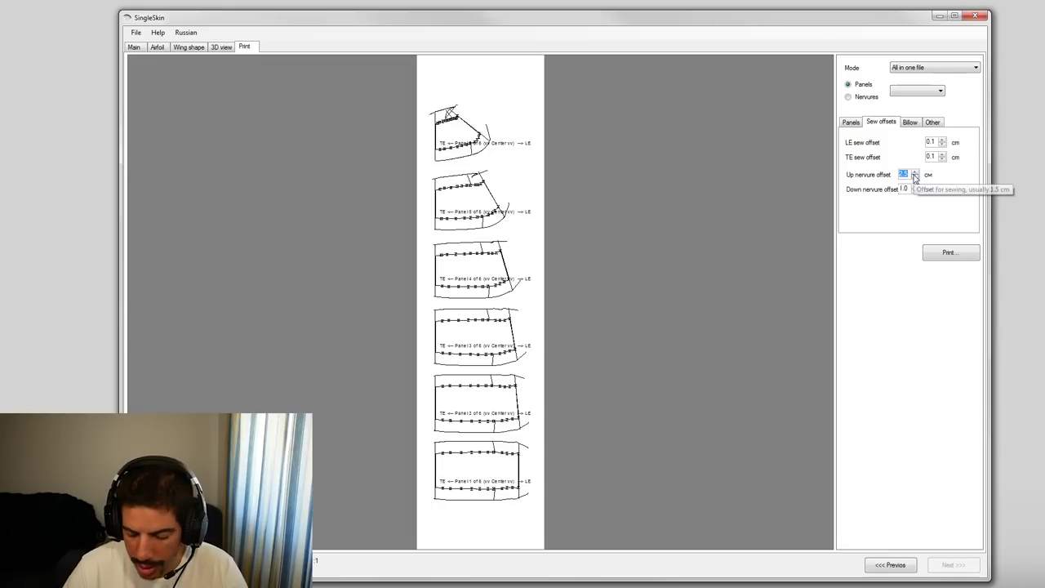
click(916, 175)
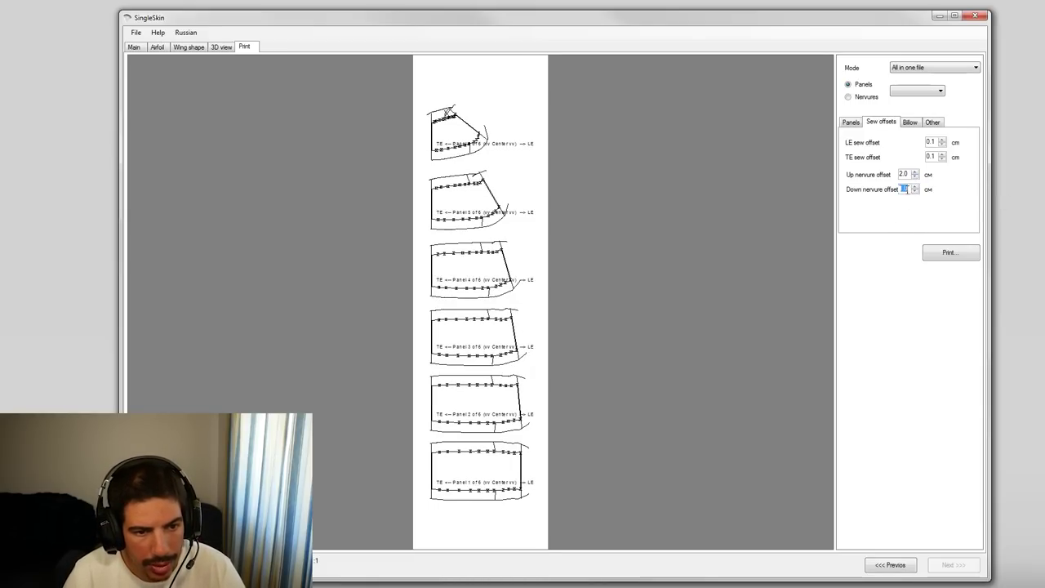
text(3)
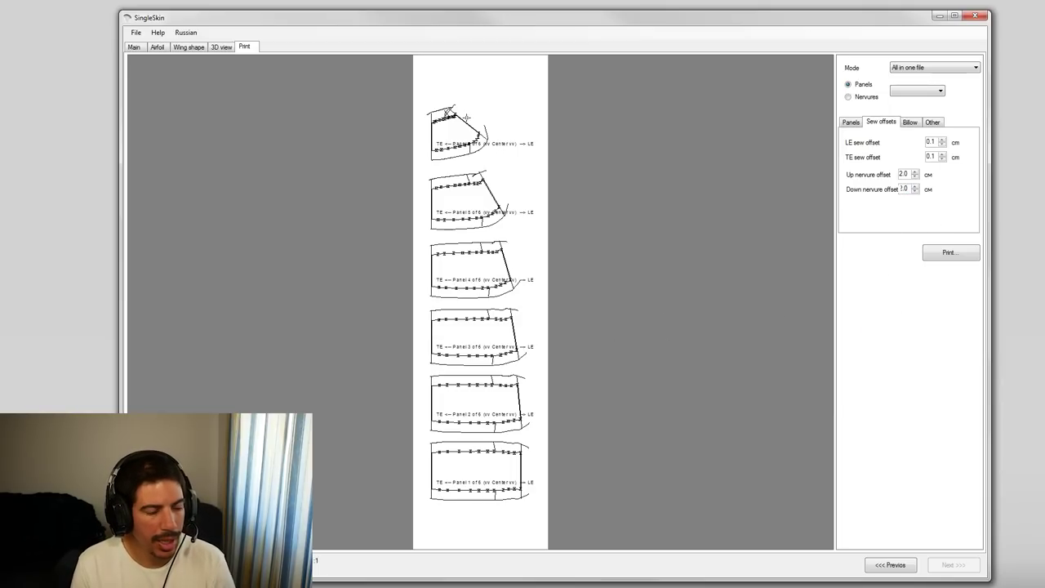
click(859, 97)
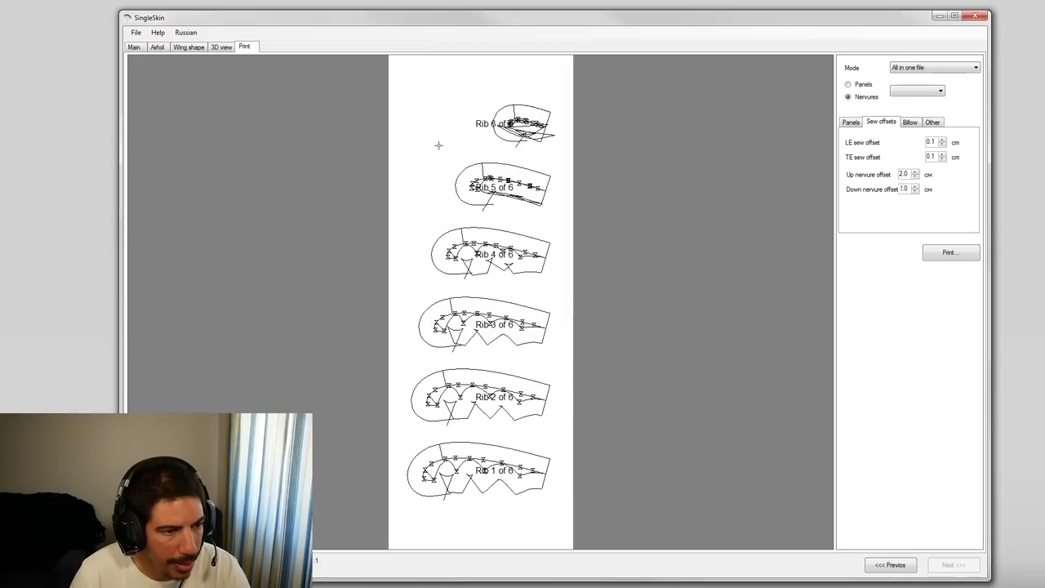
Step: Show the panel patterns, try 'In separate files' mode, then return to 'All in one file'
click(849, 84)
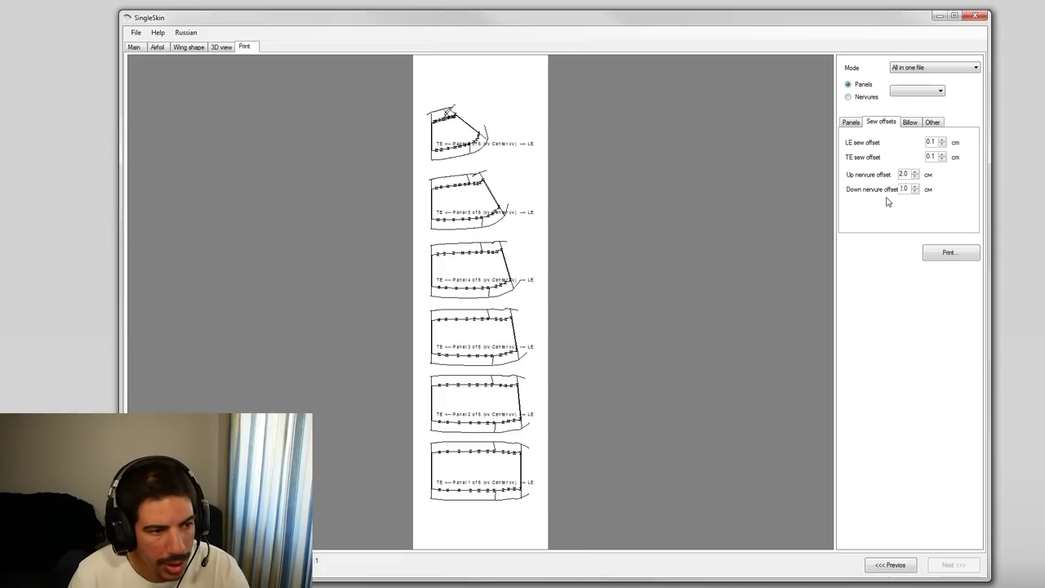
click(941, 70)
click(927, 85)
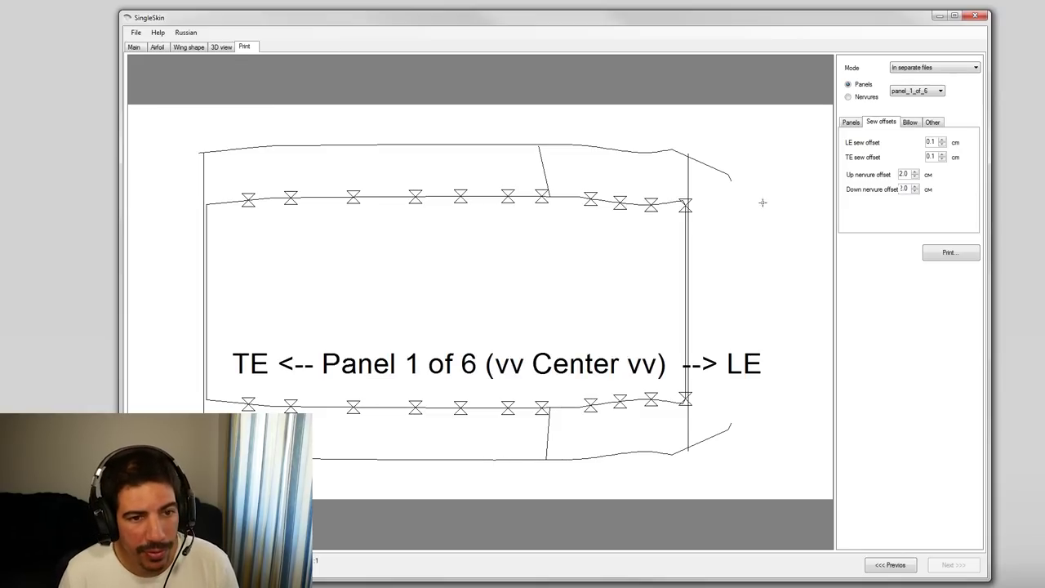
click(956, 71)
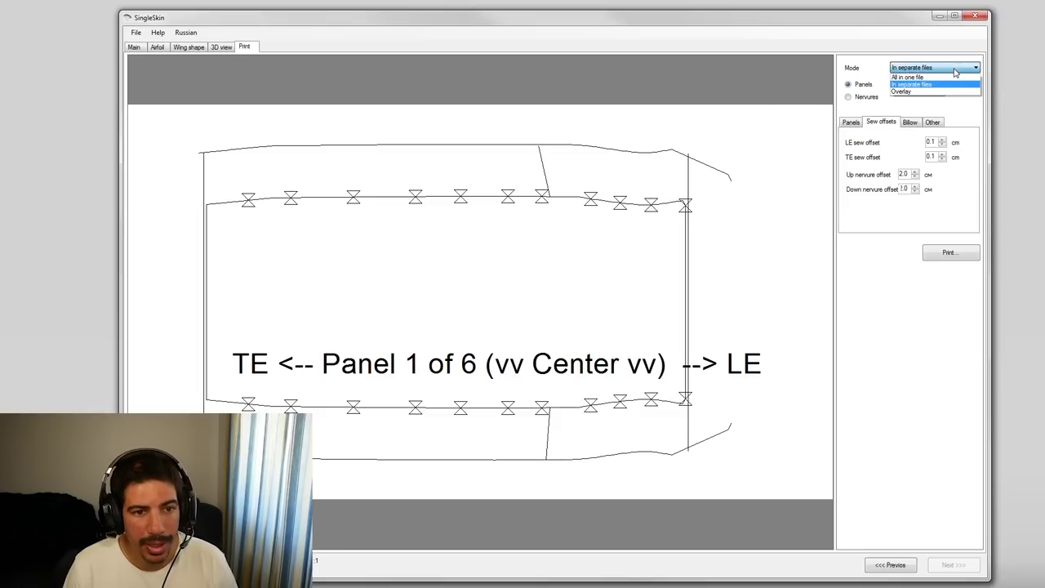
click(908, 77)
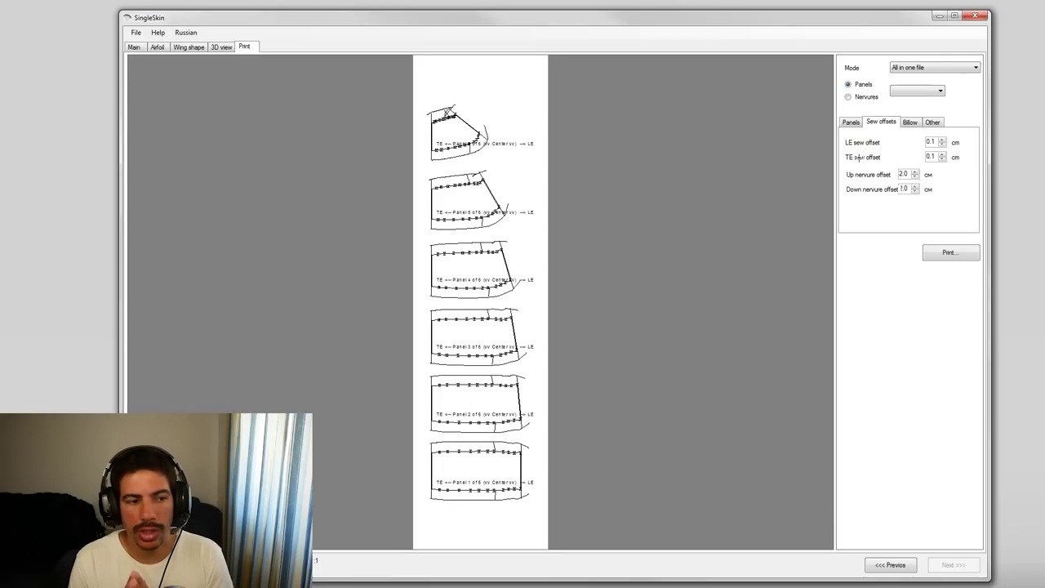